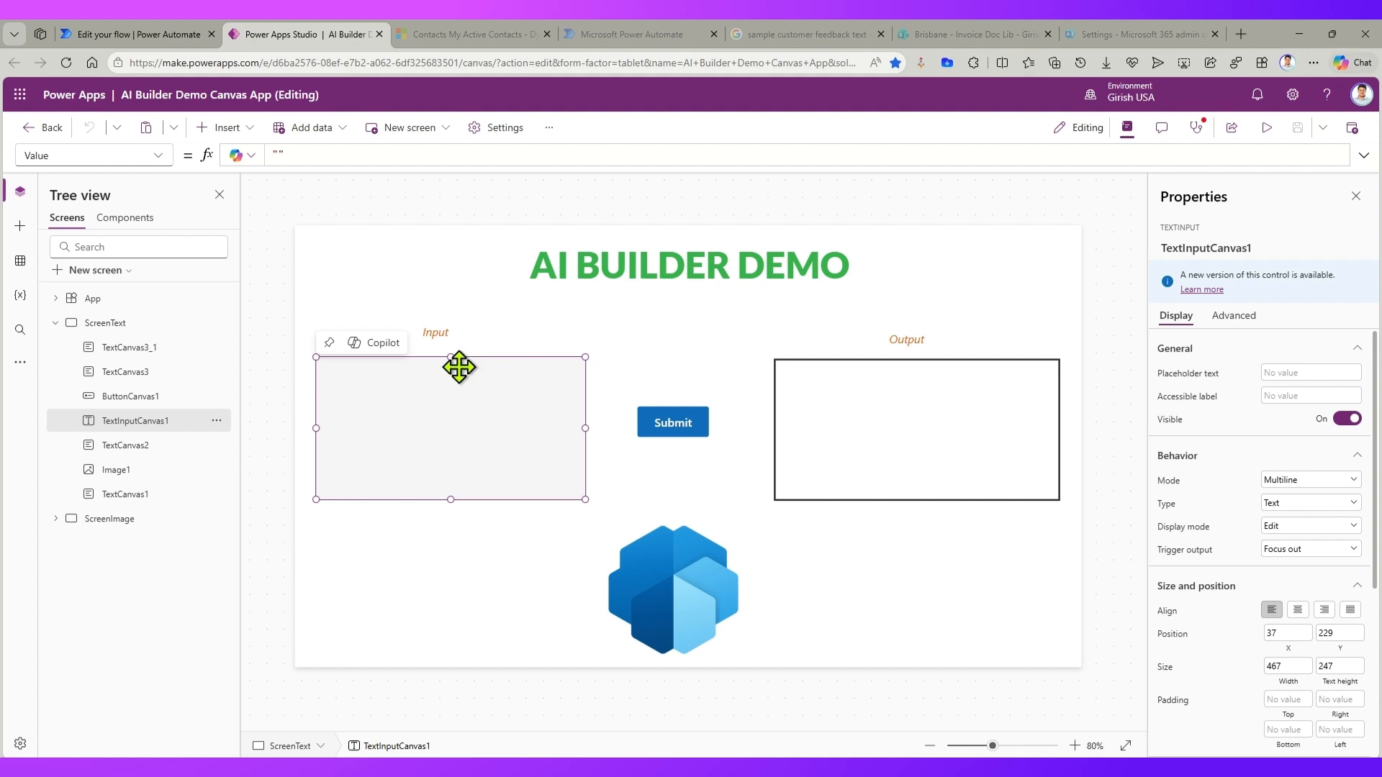
Step: Inspect the Submit button's OnSelect formula and compare it with the AI - Power Apps Flow in Power Automate
{"action": "left_click", "coordinate": [683, 412]}
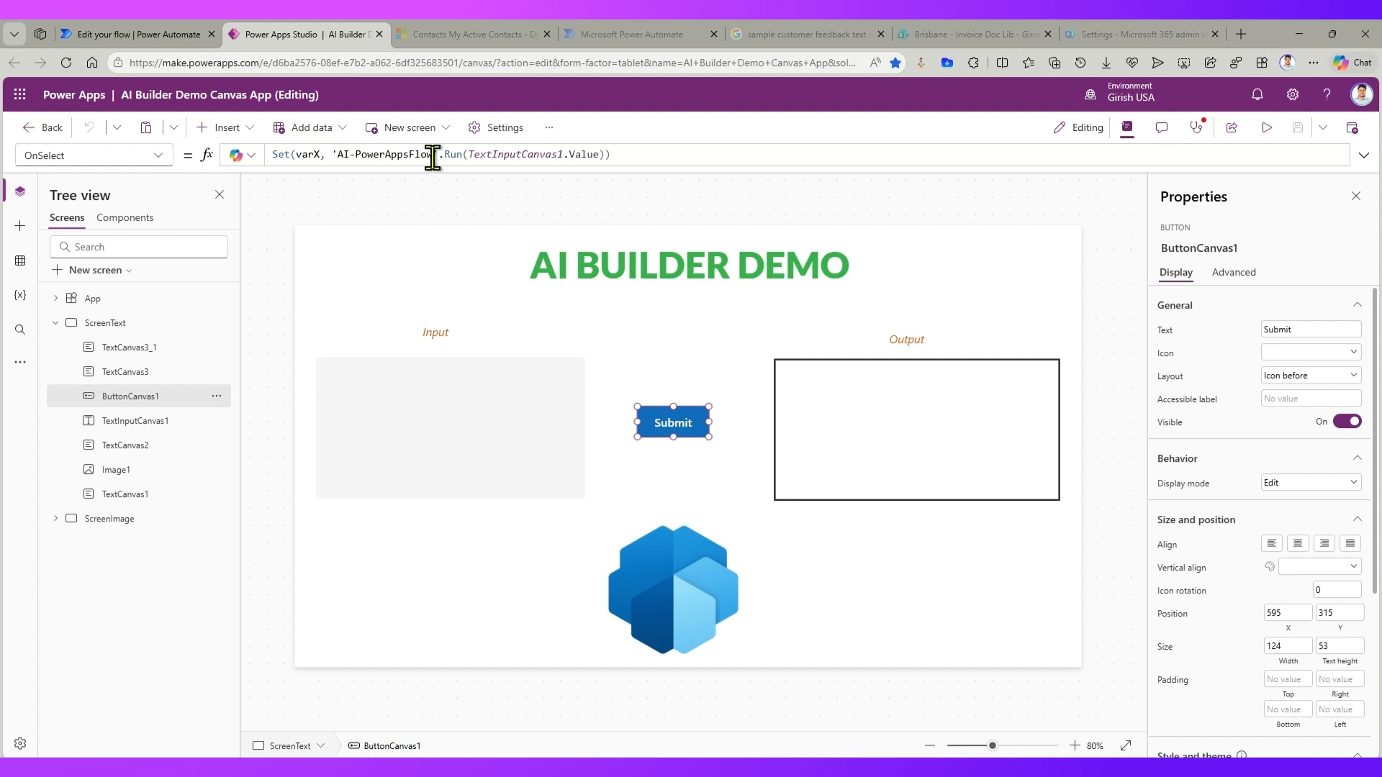
{"action": "left_click", "coordinate": [118, 40]}
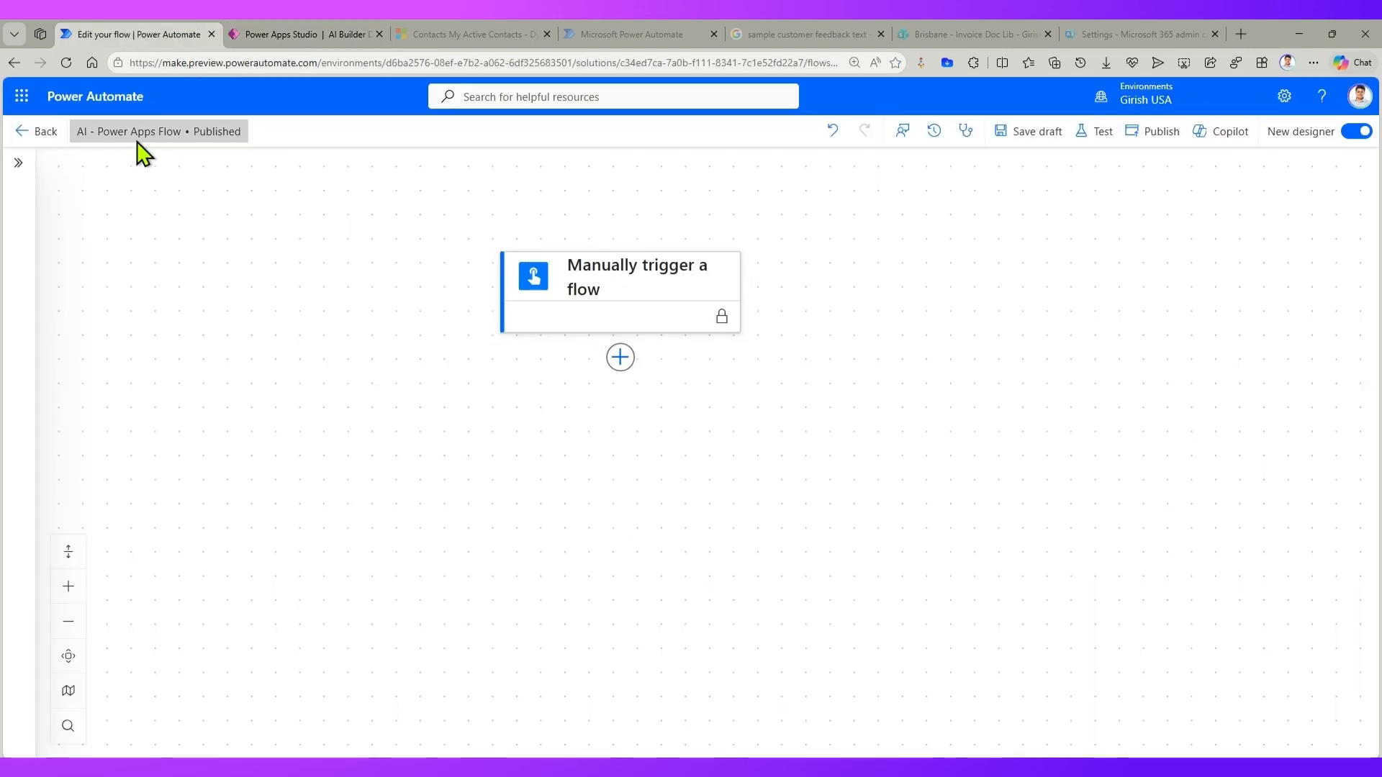
{"action": "left_click", "coordinate": [293, 23]}
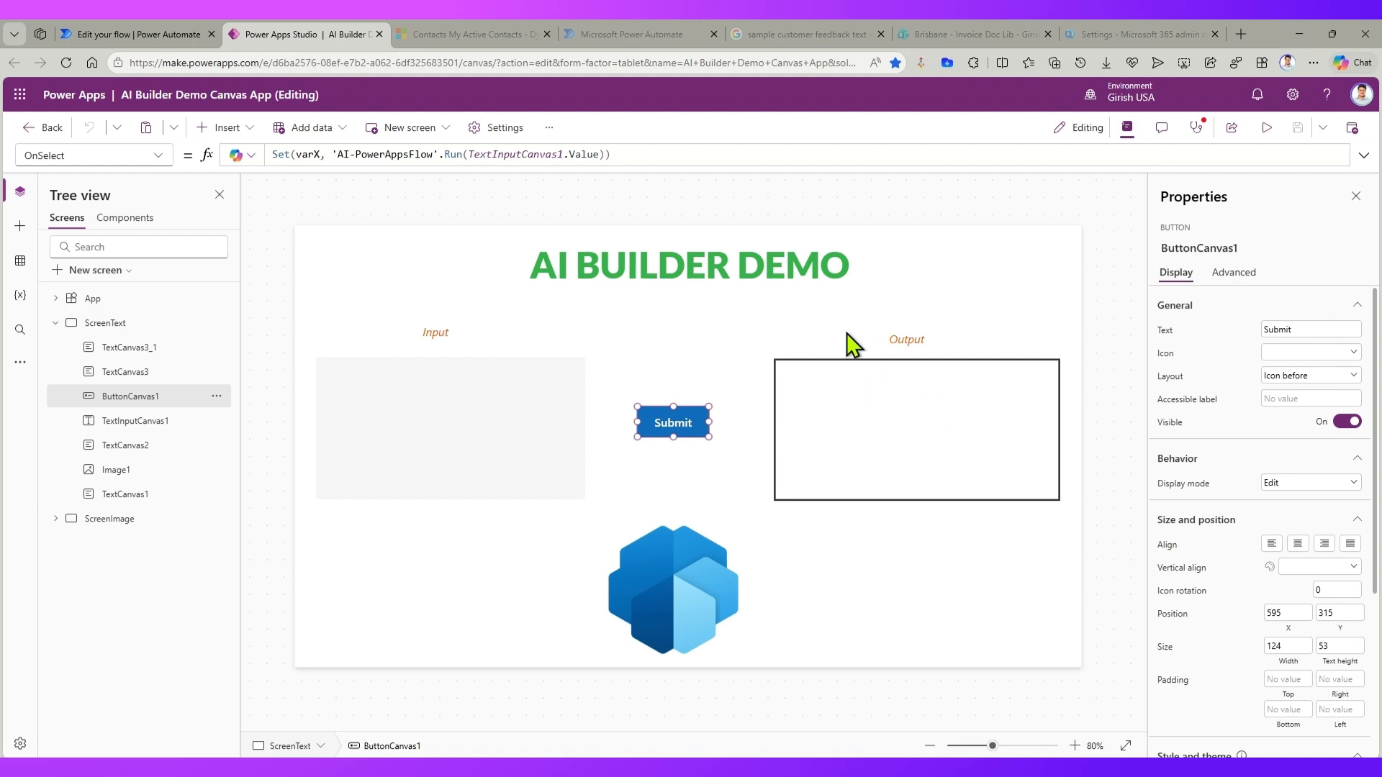
{"action": "left_click", "coordinate": [158, 36]}
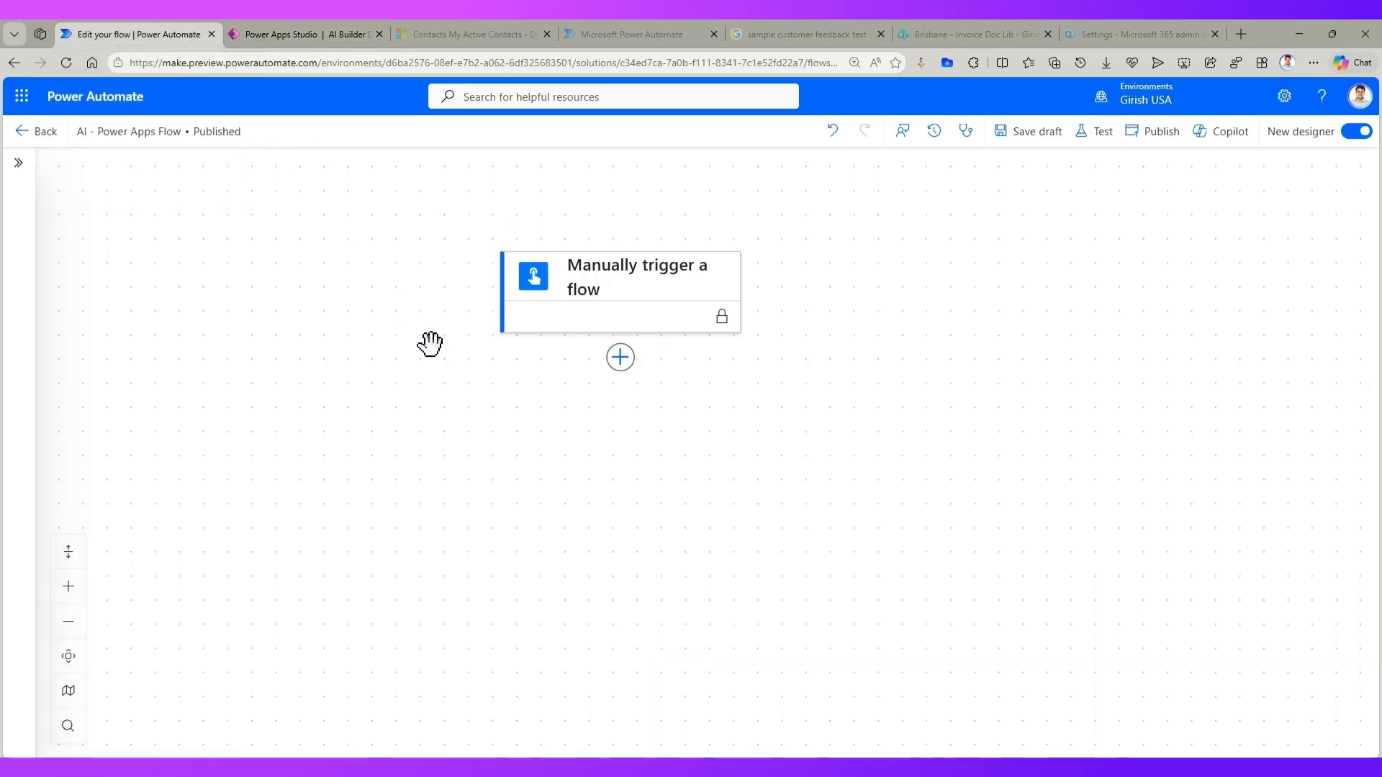
Step: Search for "ai builder" and add its Extract standard entities action after the manual trigger
{"action": "left_click", "coordinate": [620, 357]}
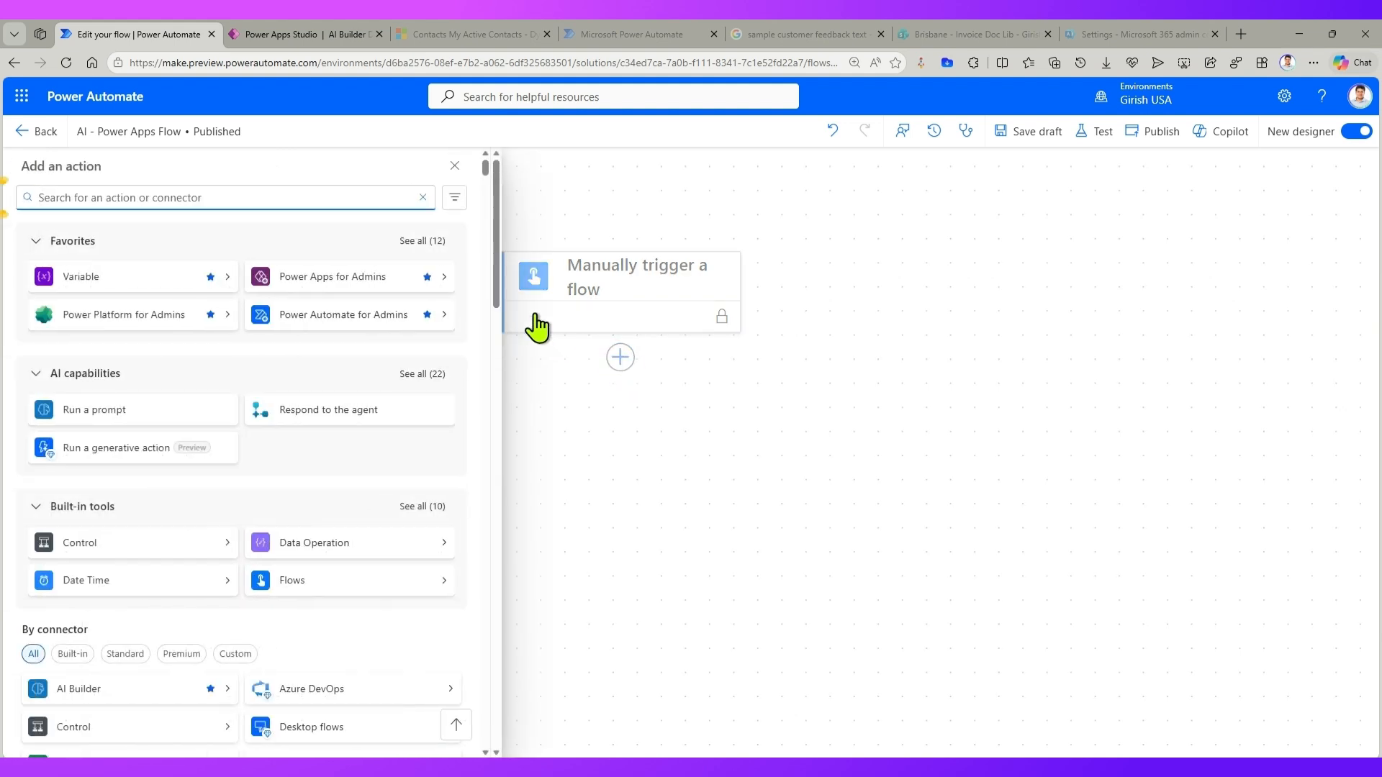
{"action": "type", "text": "ai builder"}
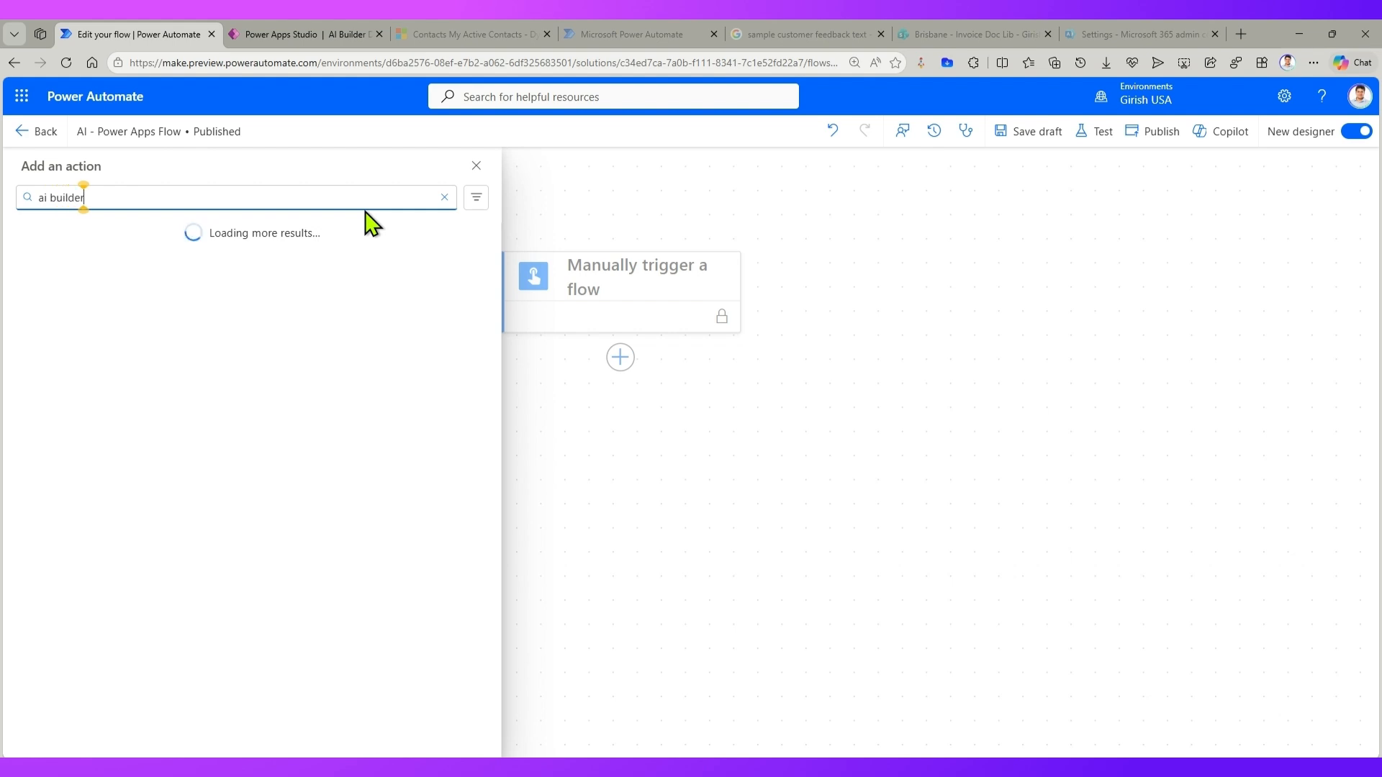
{"action": "left_click", "coordinate": [448, 281]}
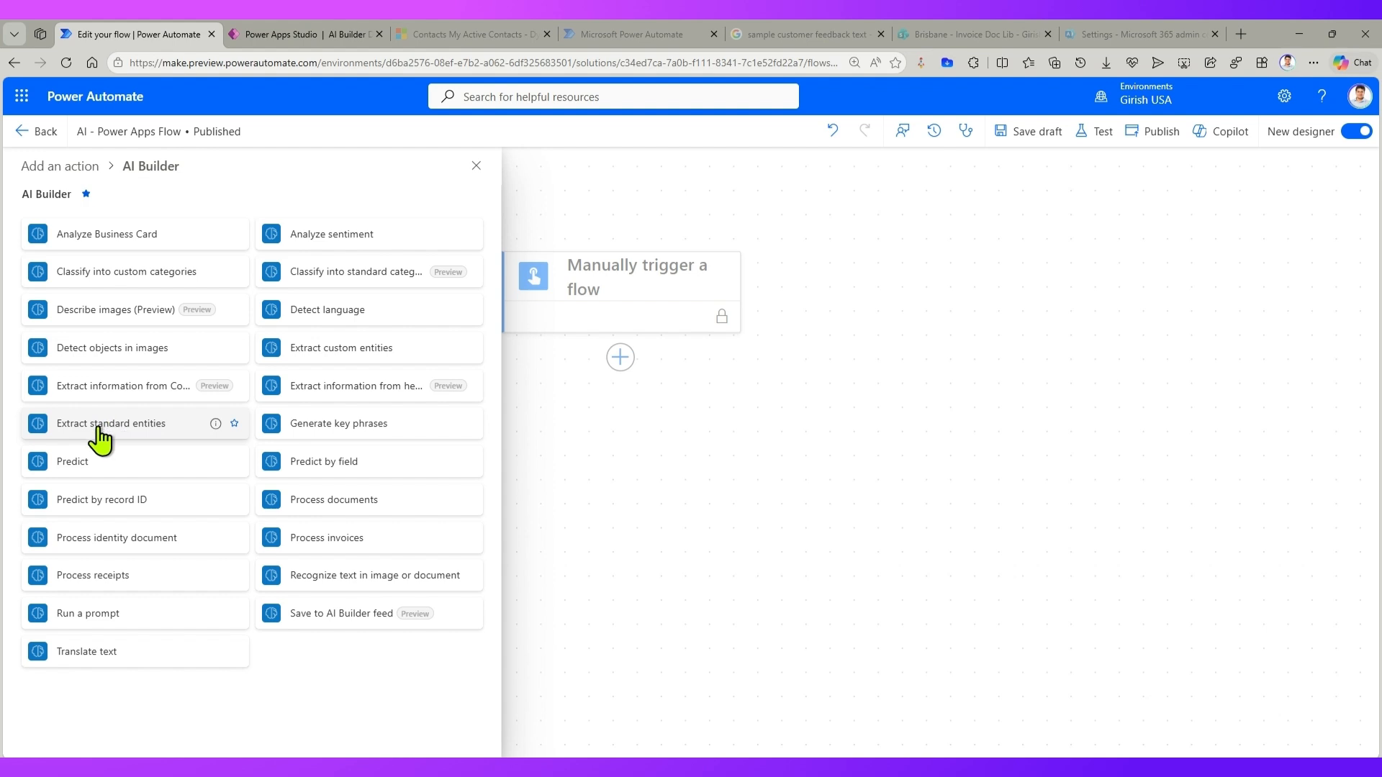
{"action": "left_click", "coordinate": [216, 434]}
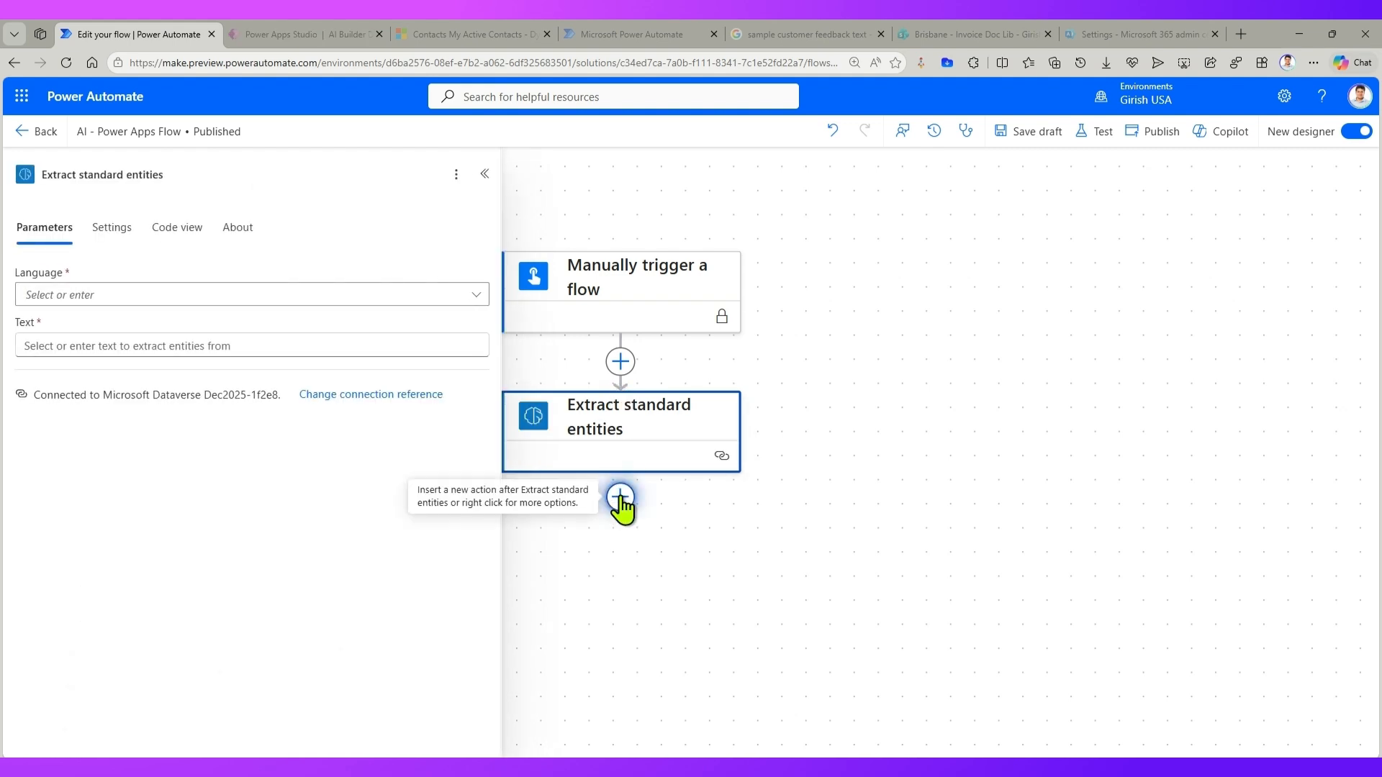
Step: Look up the description of Extract standard entities in the list of AI Builder actions
{"action": "left_click", "coordinate": [620, 498]}
{"action": "type", "text": "ai buil"}
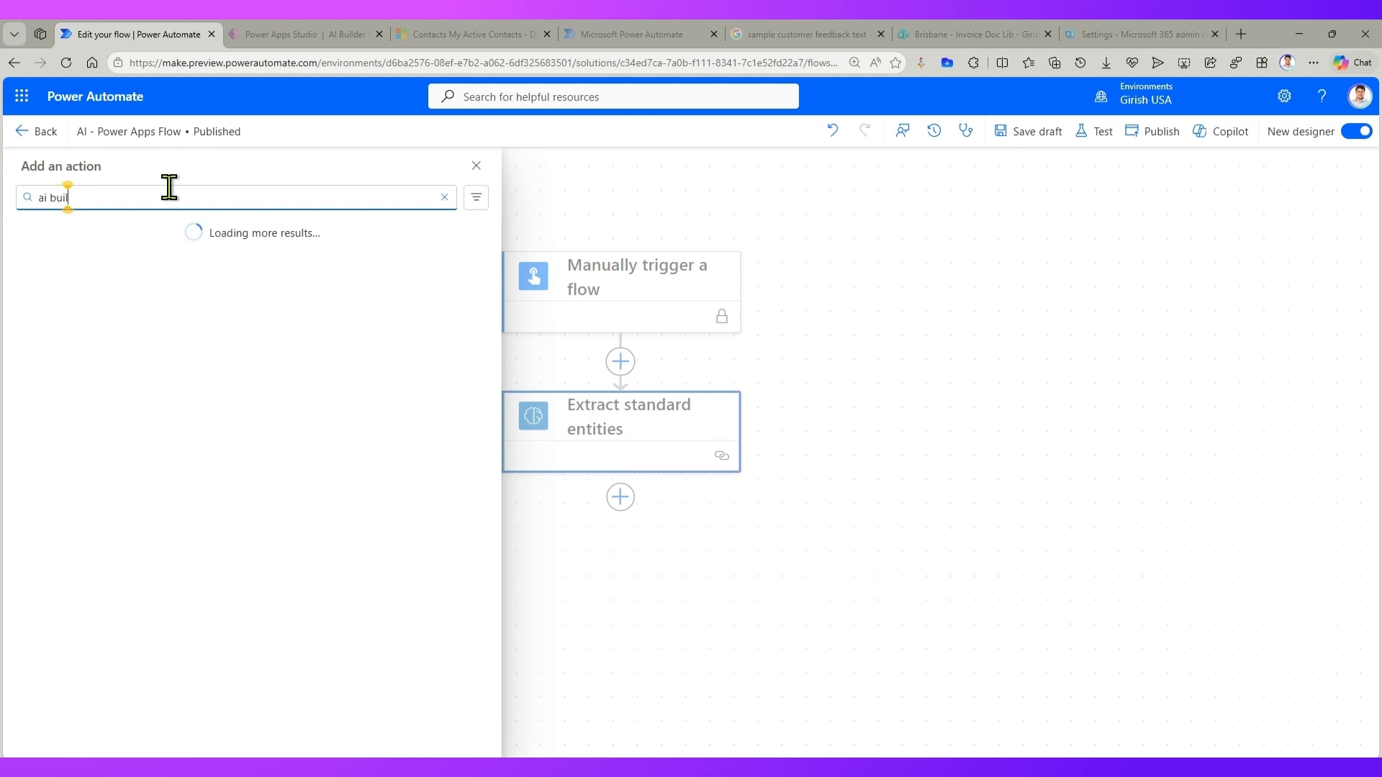
{"action": "type", "text": "der"}
{"action": "left_click", "coordinate": [442, 282]}
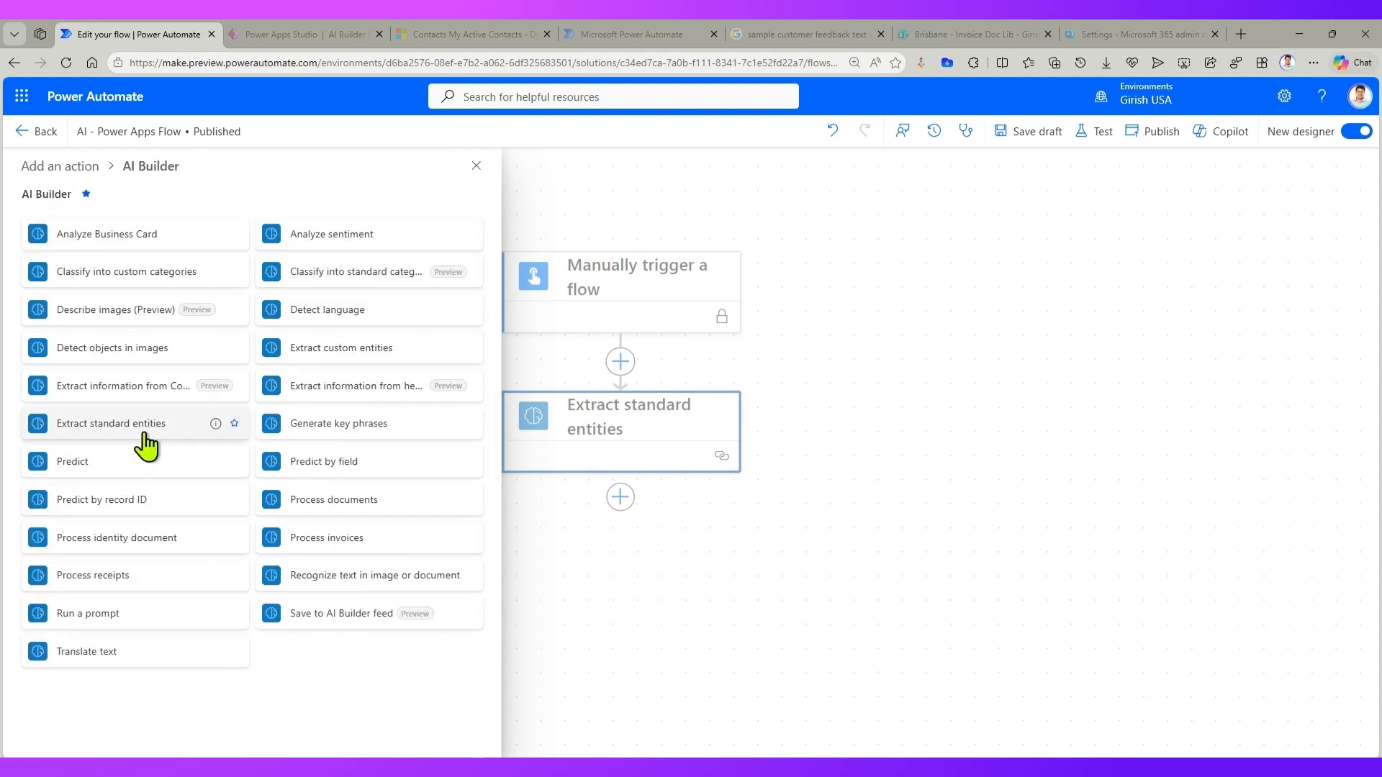
{"action": "mouse_move", "coordinate": [216, 425]}
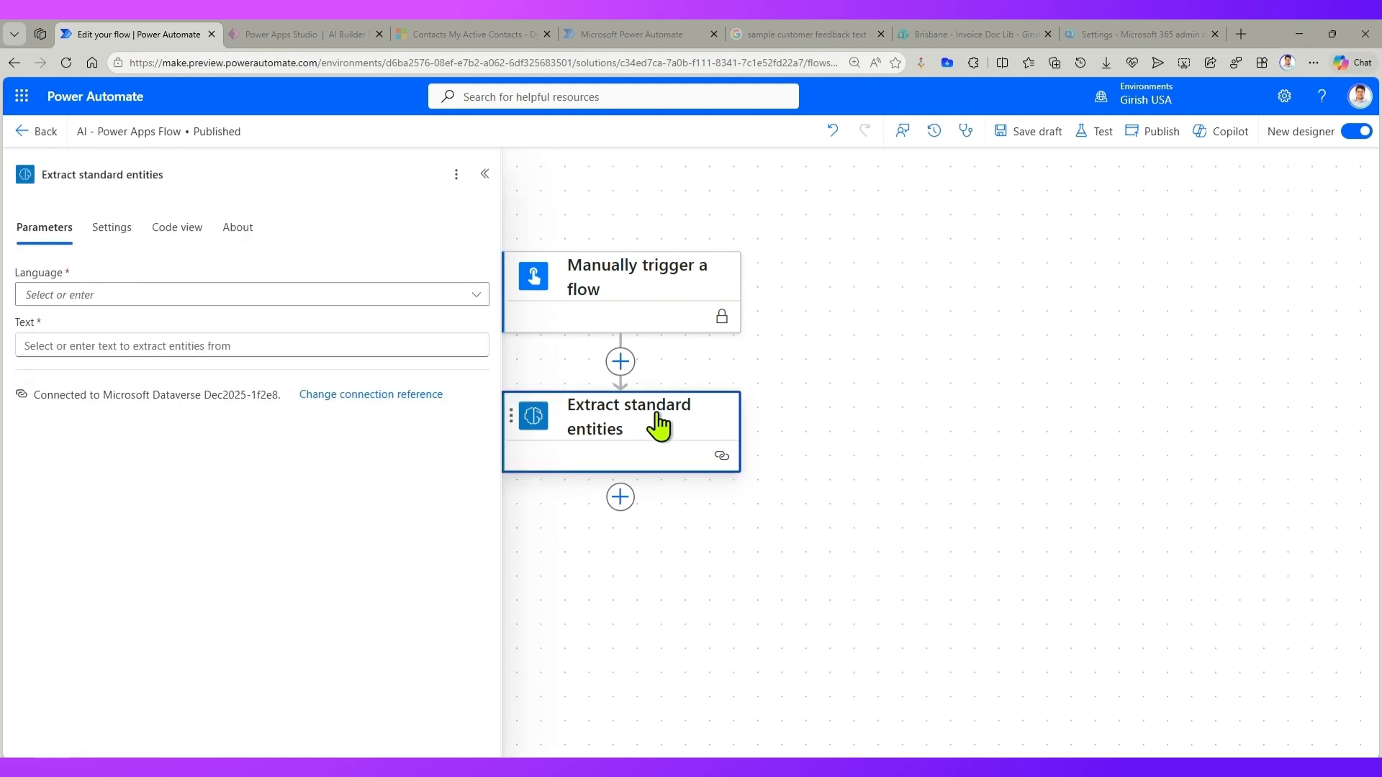
Step: Set the Language of Extract standard entities to English and dismiss the feedback survey
{"action": "left_click", "coordinate": [178, 295]}
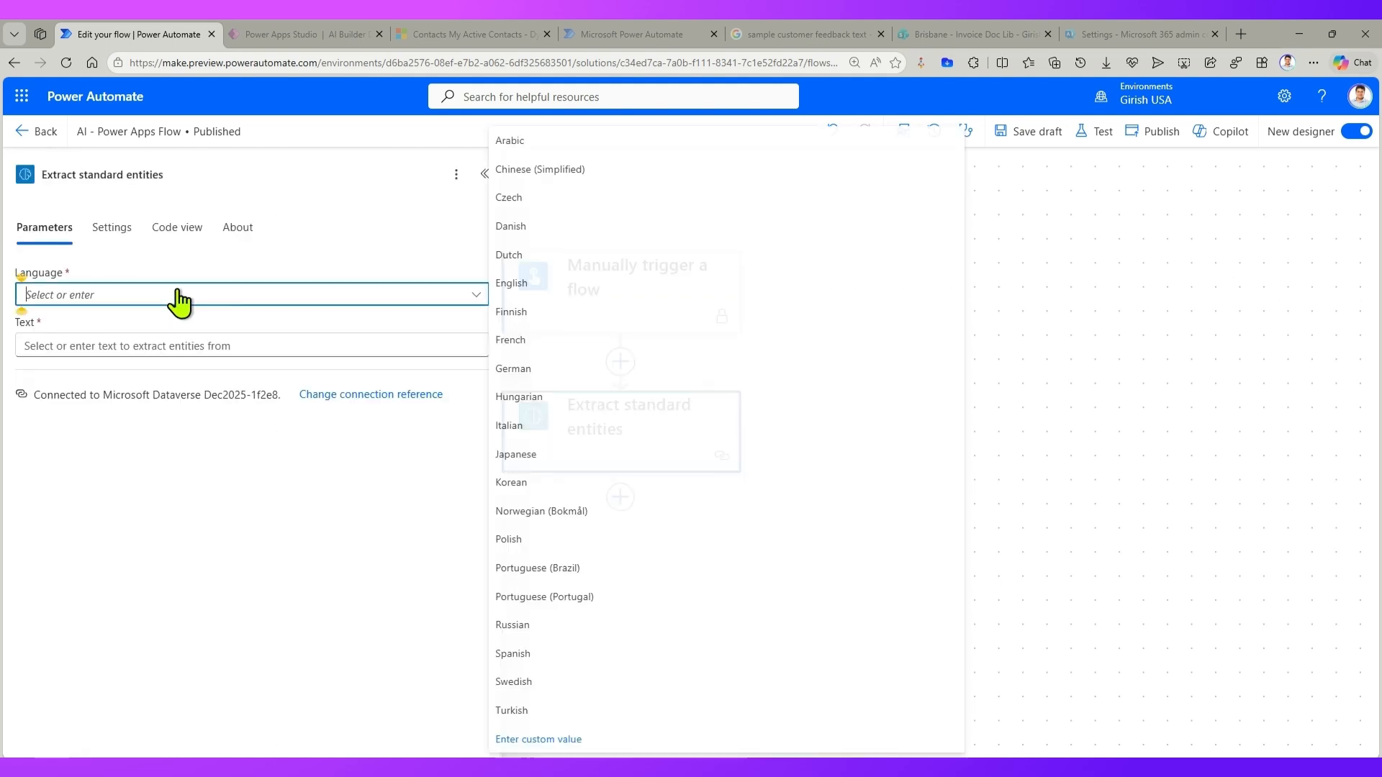
{"action": "left_click", "coordinate": [527, 285]}
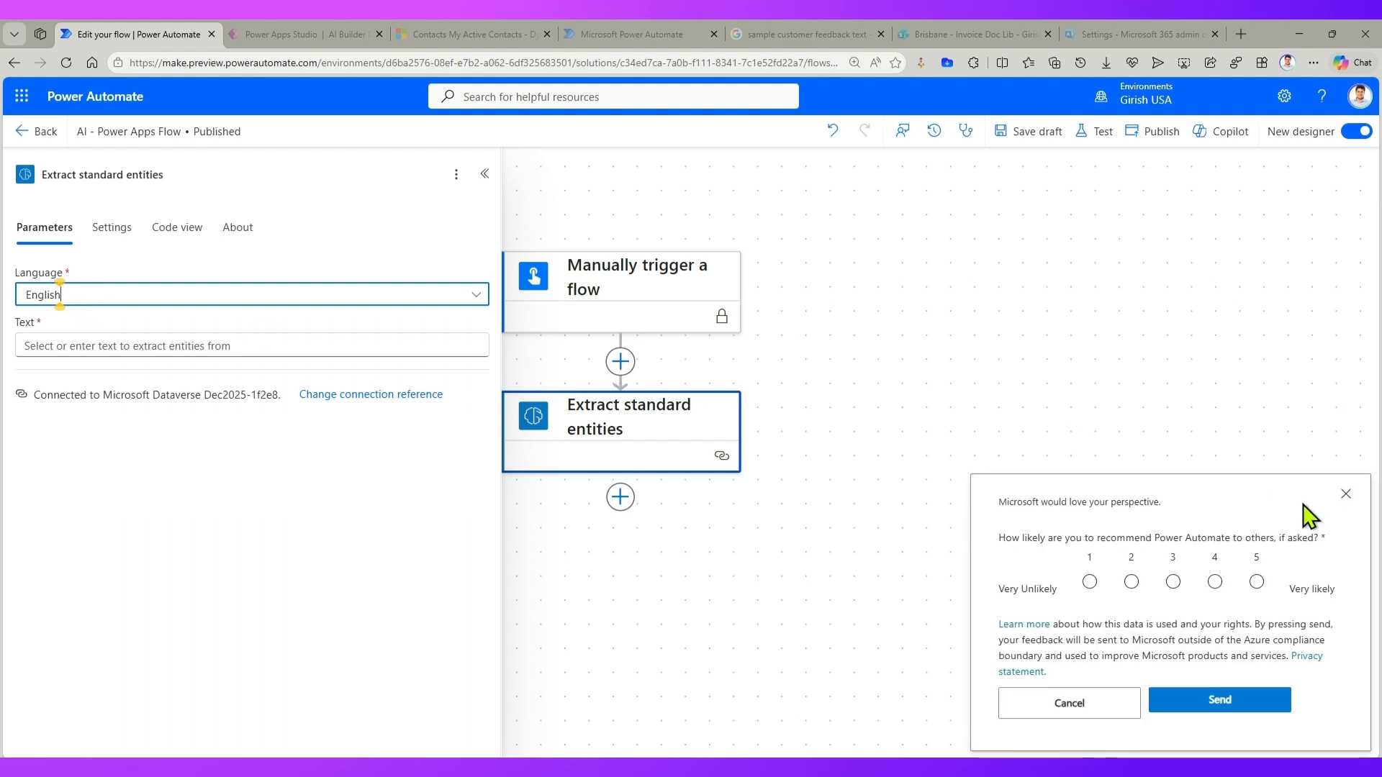
{"action": "left_click", "coordinate": [1345, 494]}
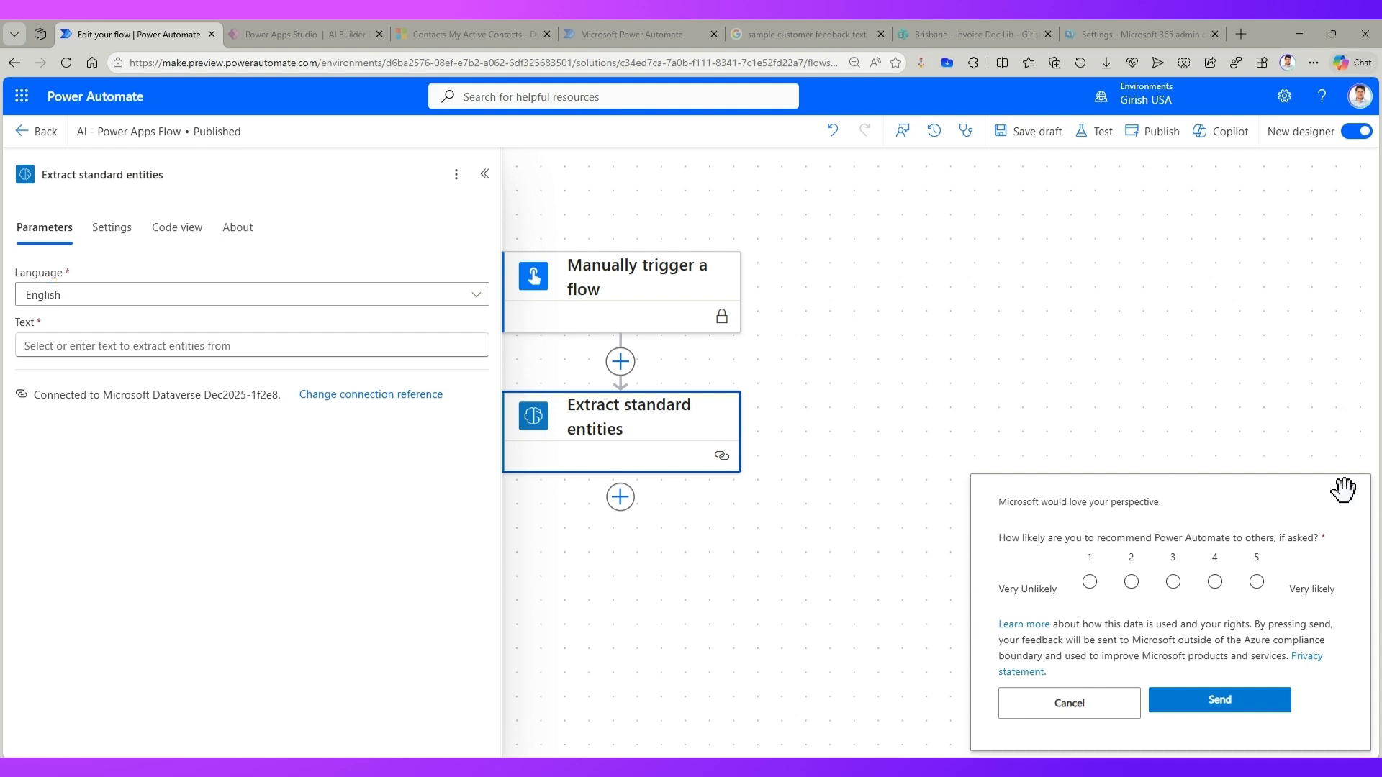
Step: Search for a "detect language" action between the trigger and Extract standard entities, without adding one
{"action": "left_click", "coordinate": [620, 362]}
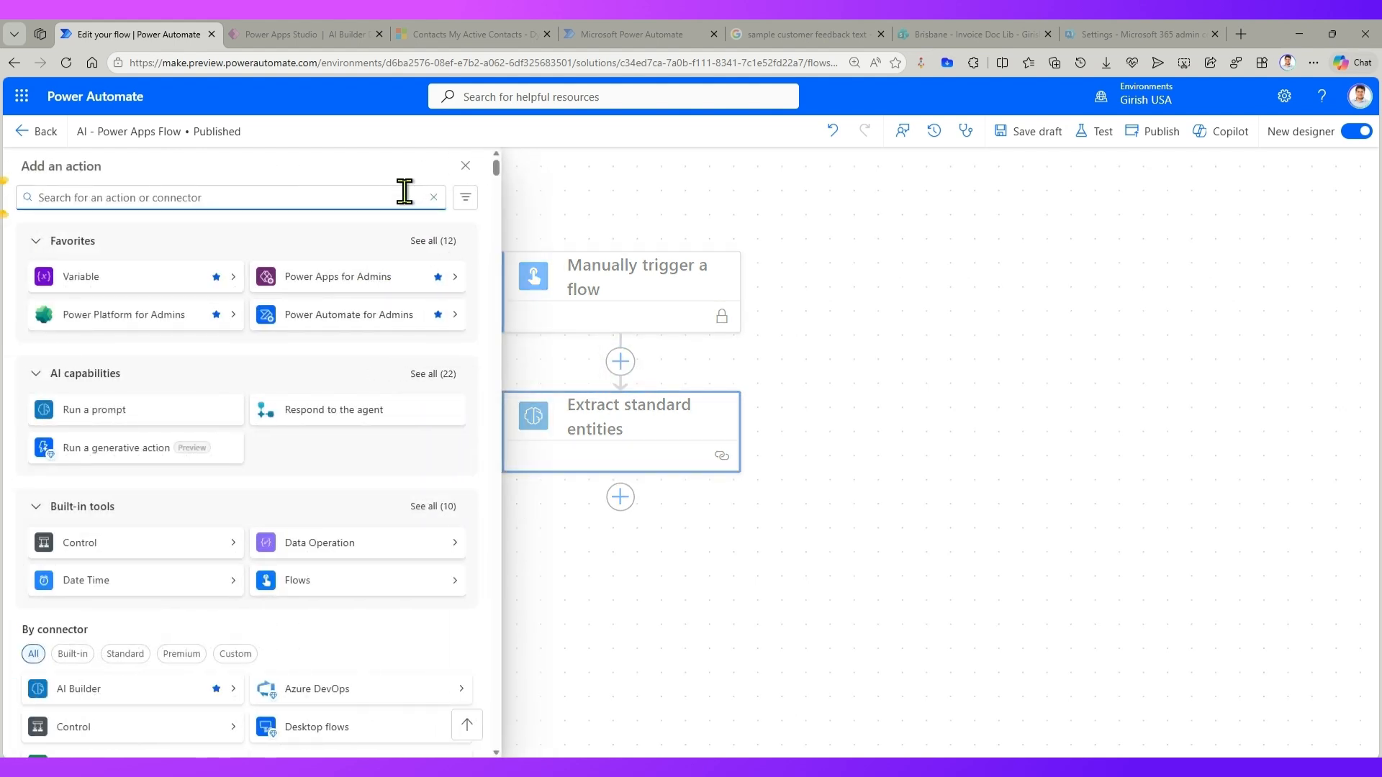
{"action": "type", "text": "detect language"}
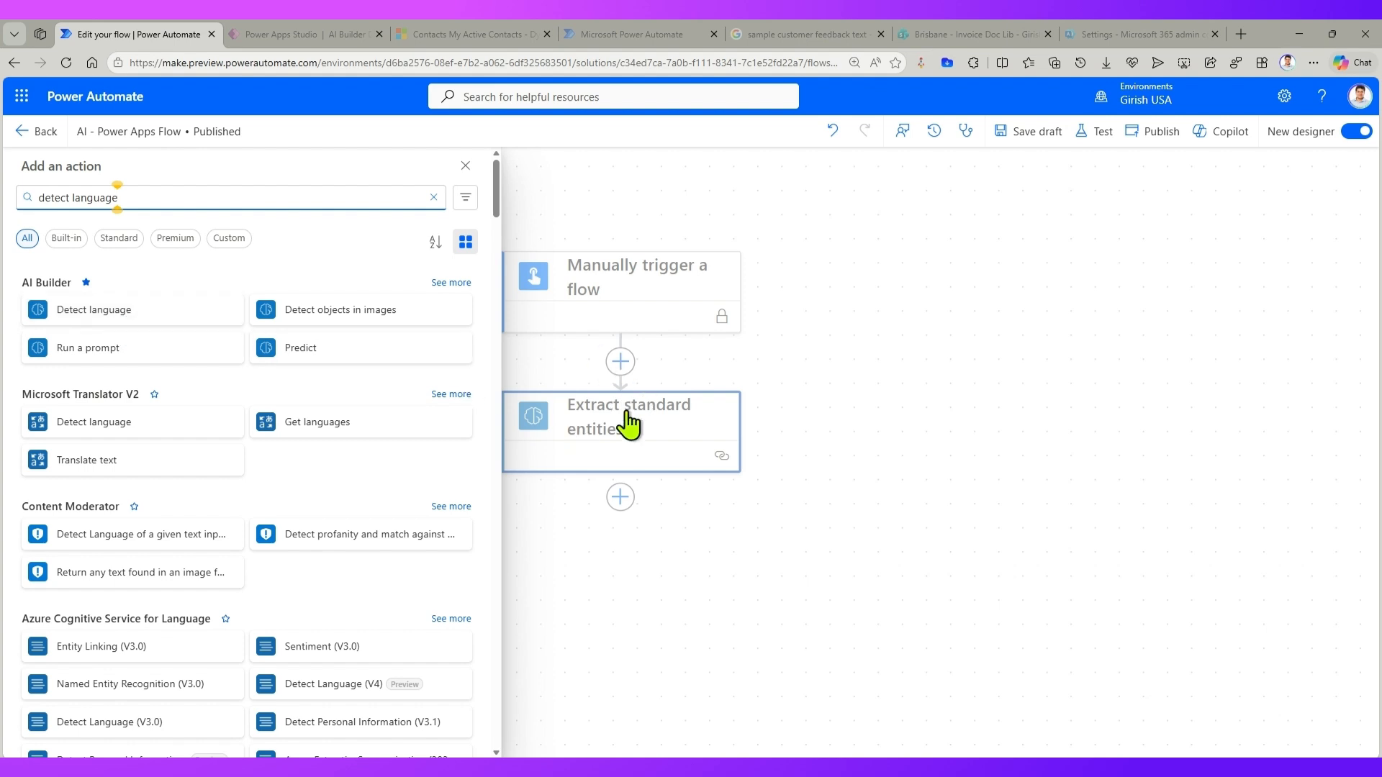
{"action": "left_click", "coordinate": [466, 166]}
Step: Copy the sample travel sentence from the Google AI Mode answer into the Text parameter of Extract standard entities
{"action": "left_click", "coordinate": [571, 423]}
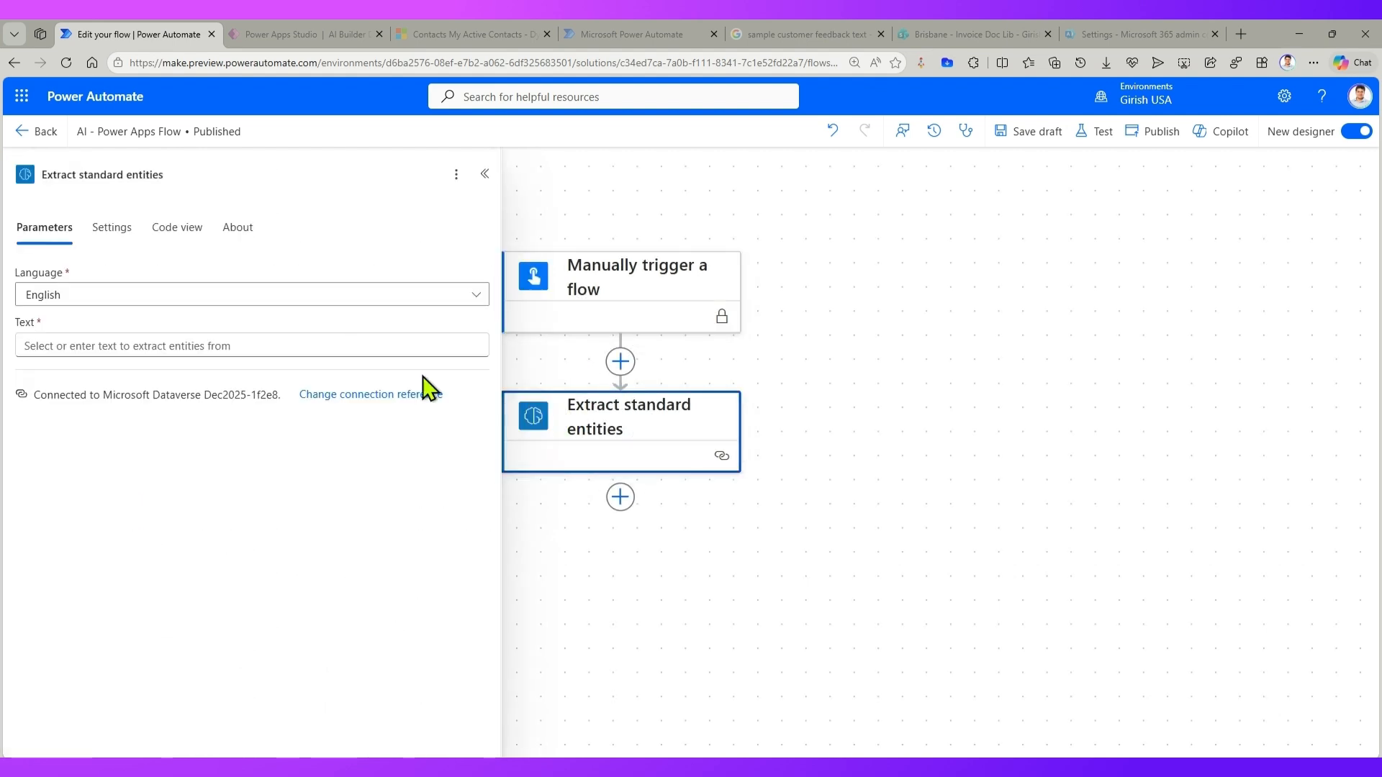
{"action": "left_click", "coordinate": [113, 341]}
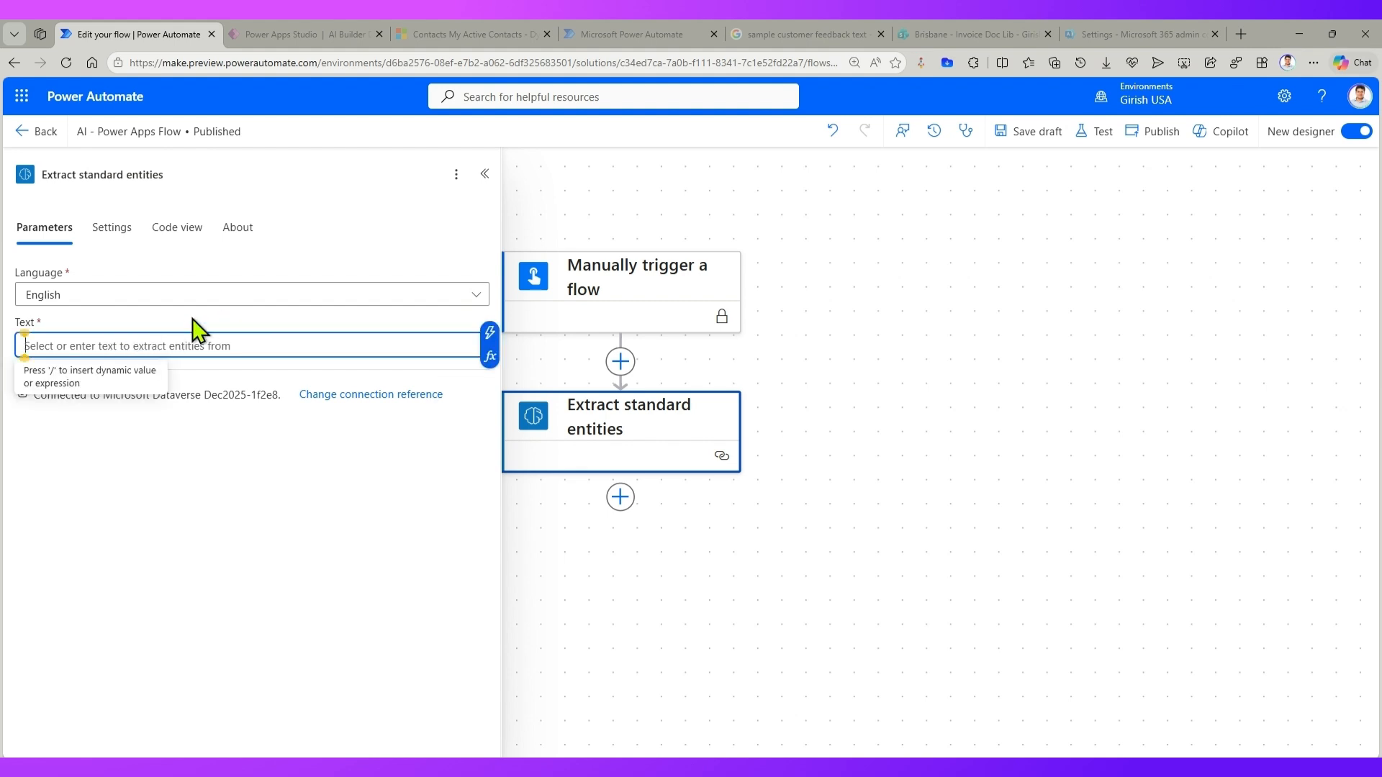
{"action": "left_click", "coordinate": [801, 28]}
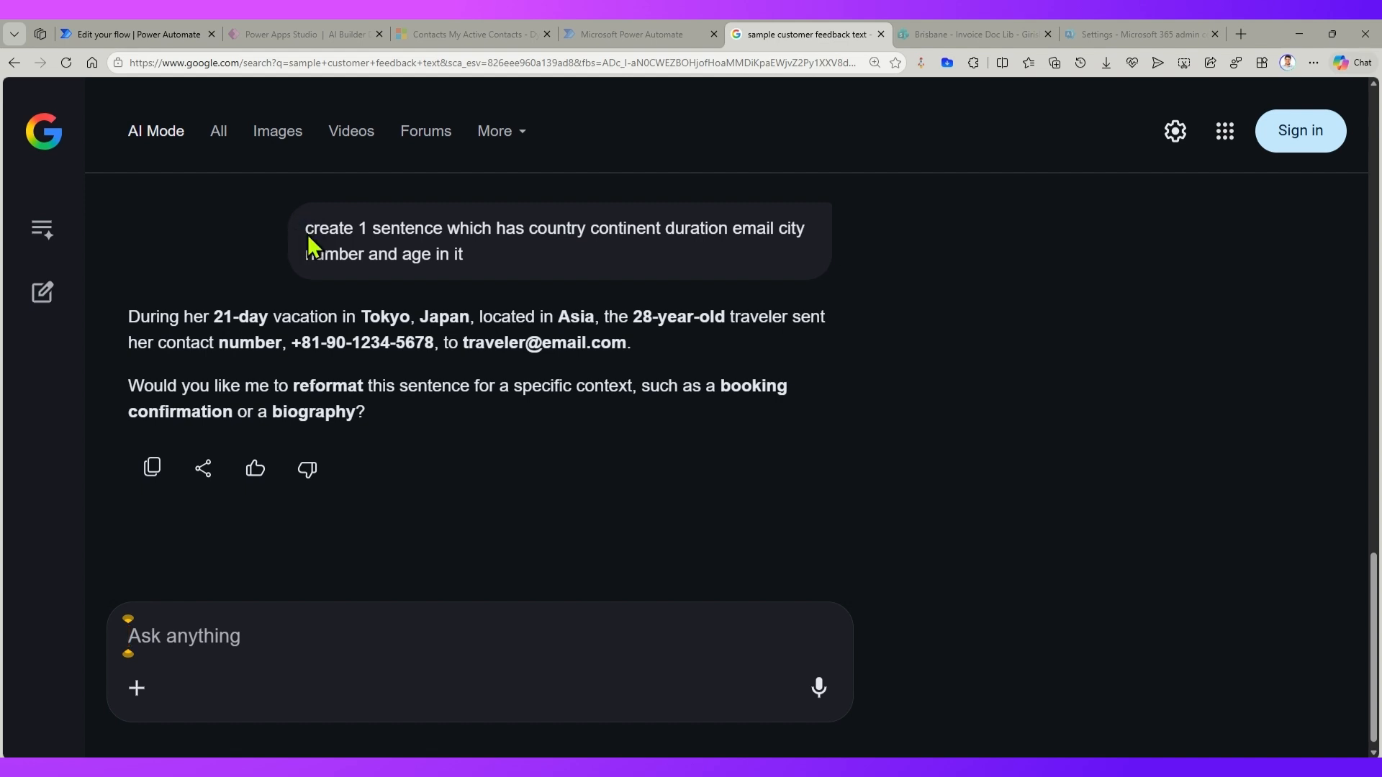
{"action": "left_click_drag", "start_coordinate": [305, 231], "coordinate": [481, 265]}
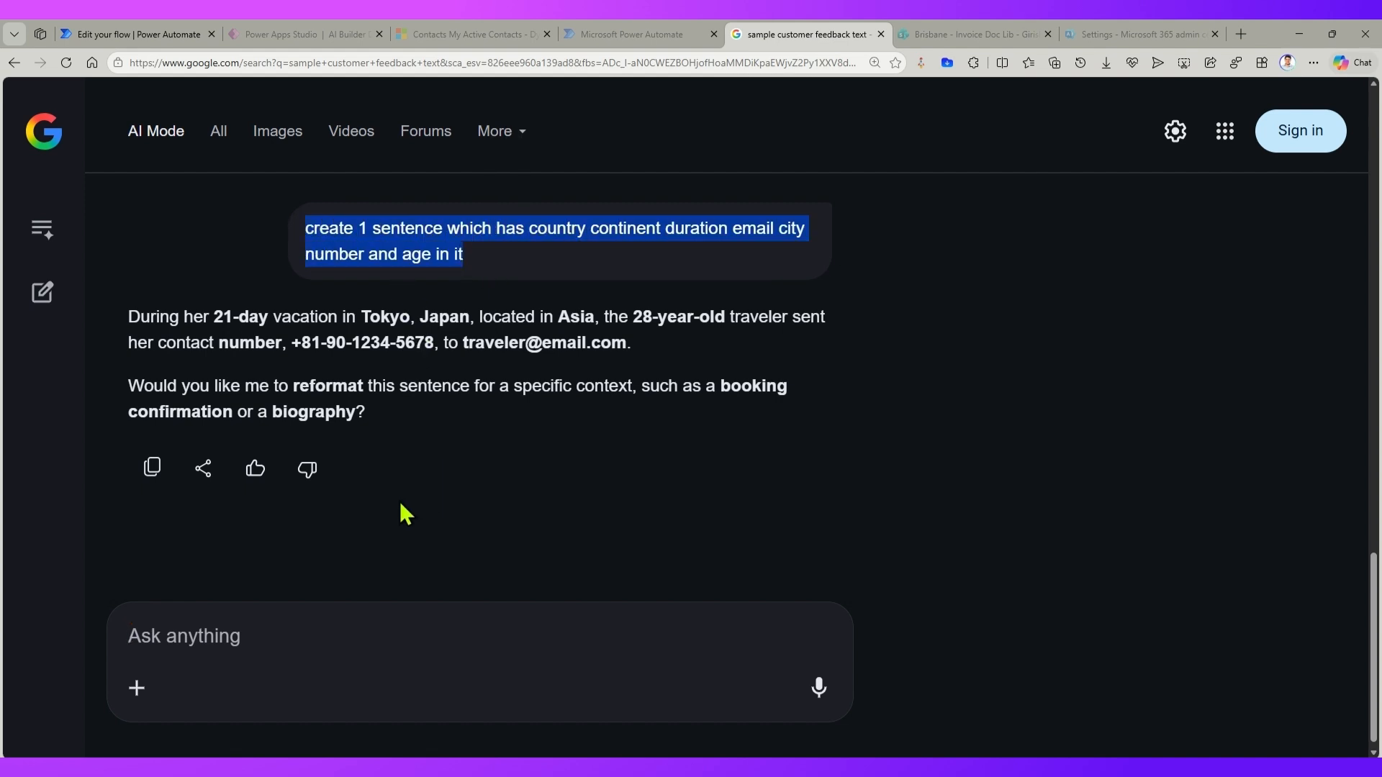
{"action": "left_click", "coordinate": [134, 307]}
{"action": "left_click_drag", "start_coordinate": [154, 320], "coordinate": [646, 345]}
{"action": "key", "text": "ctrl+c"}
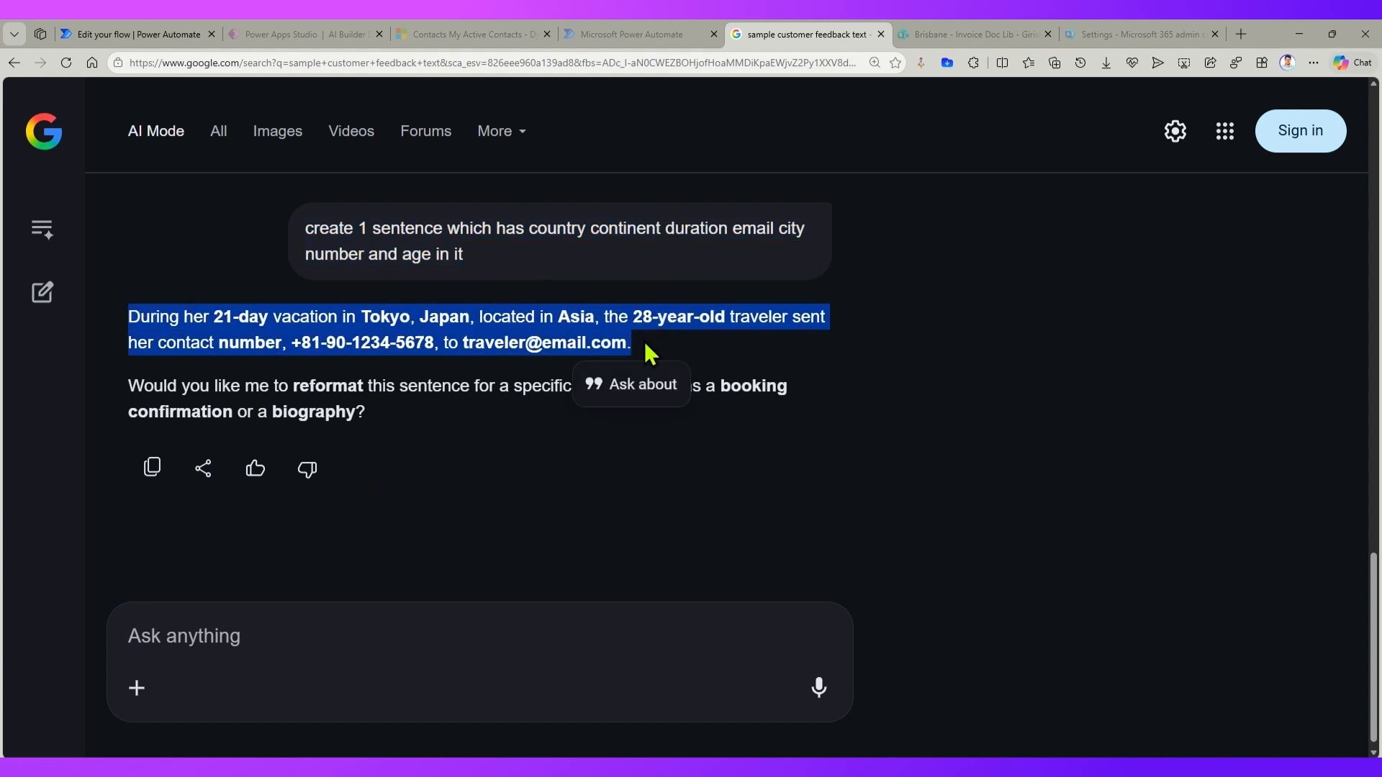
{"action": "left_click", "coordinate": [623, 33]}
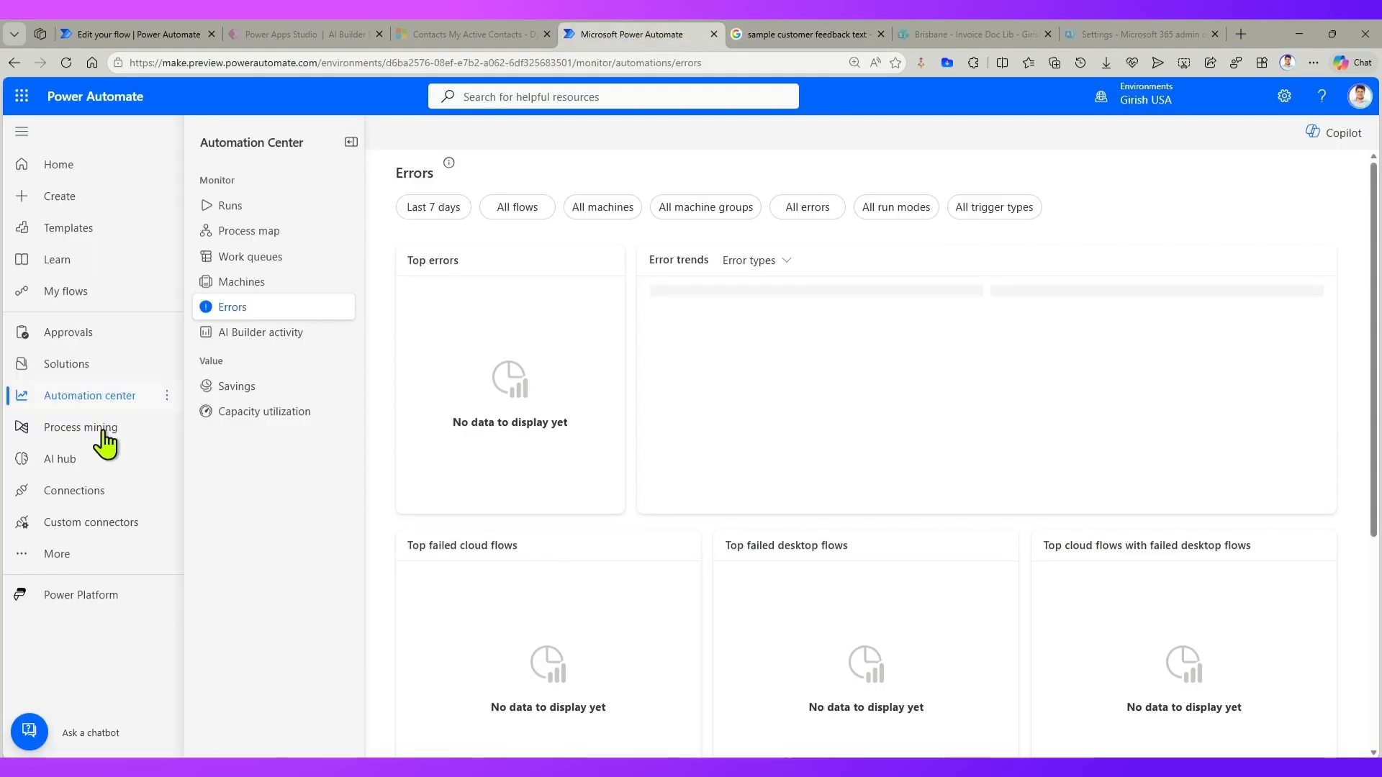
{"action": "left_click", "coordinate": [119, 34]}
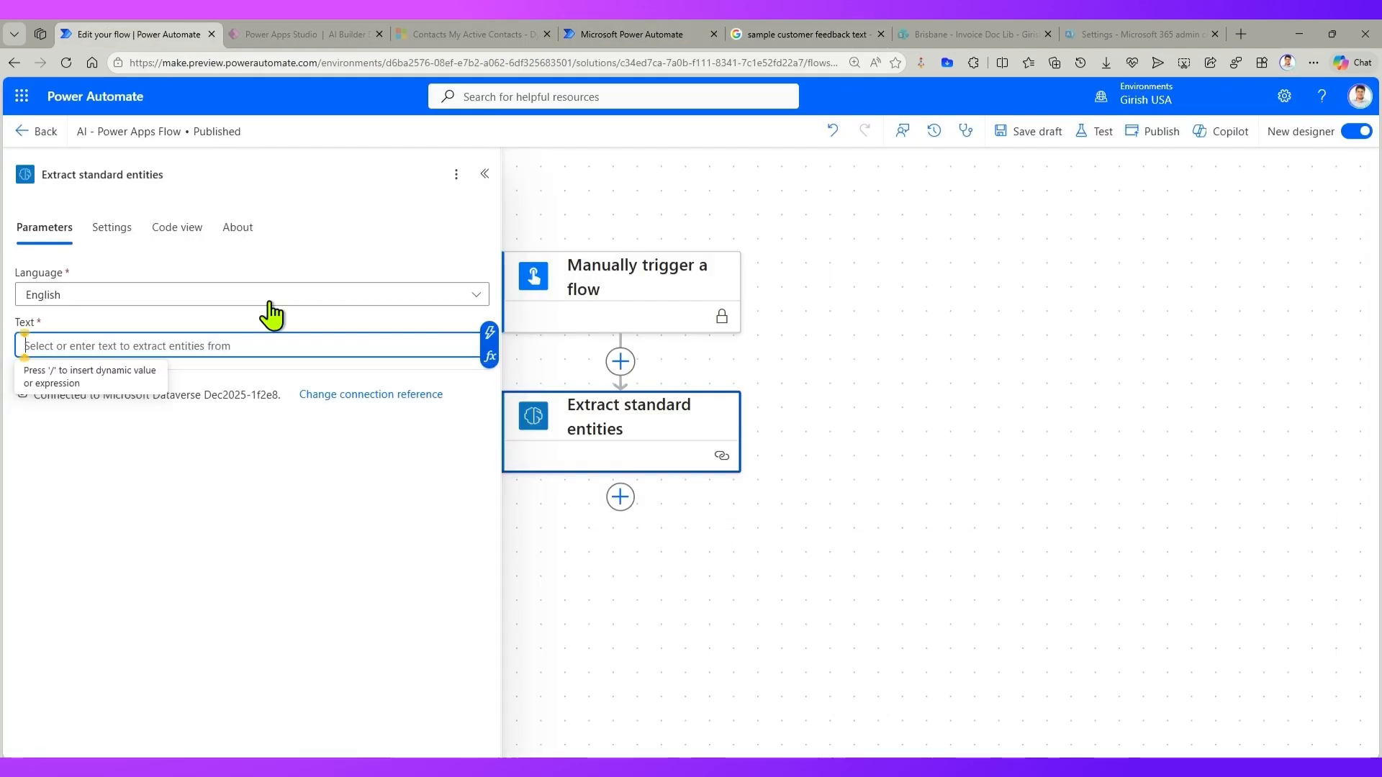
{"action": "key", "text": "ctrl+v"}
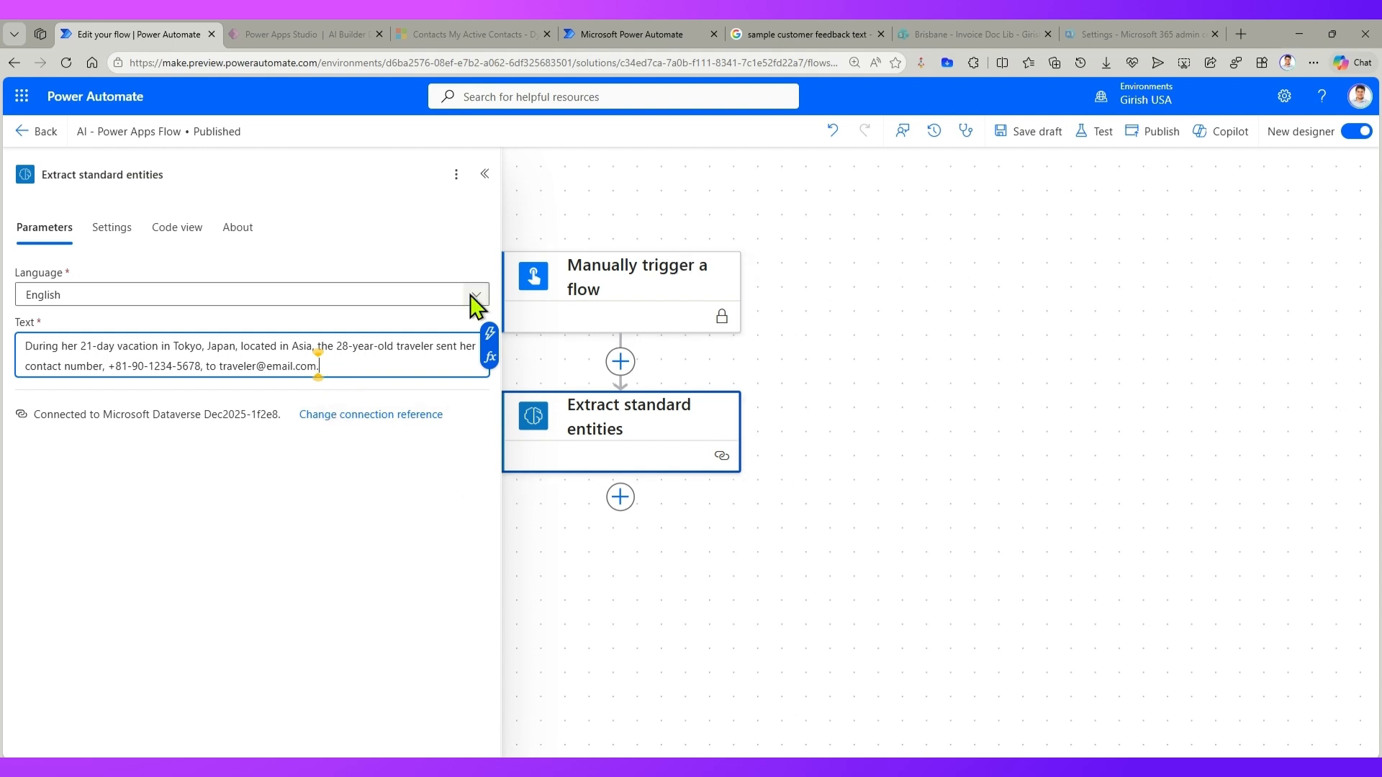
Step: Publish the flow and select the whole sample sentence in the Text parameter of Extract standard entities
{"action": "left_click_drag", "start_coordinate": [358, 365], "coordinate": [5, 344]}
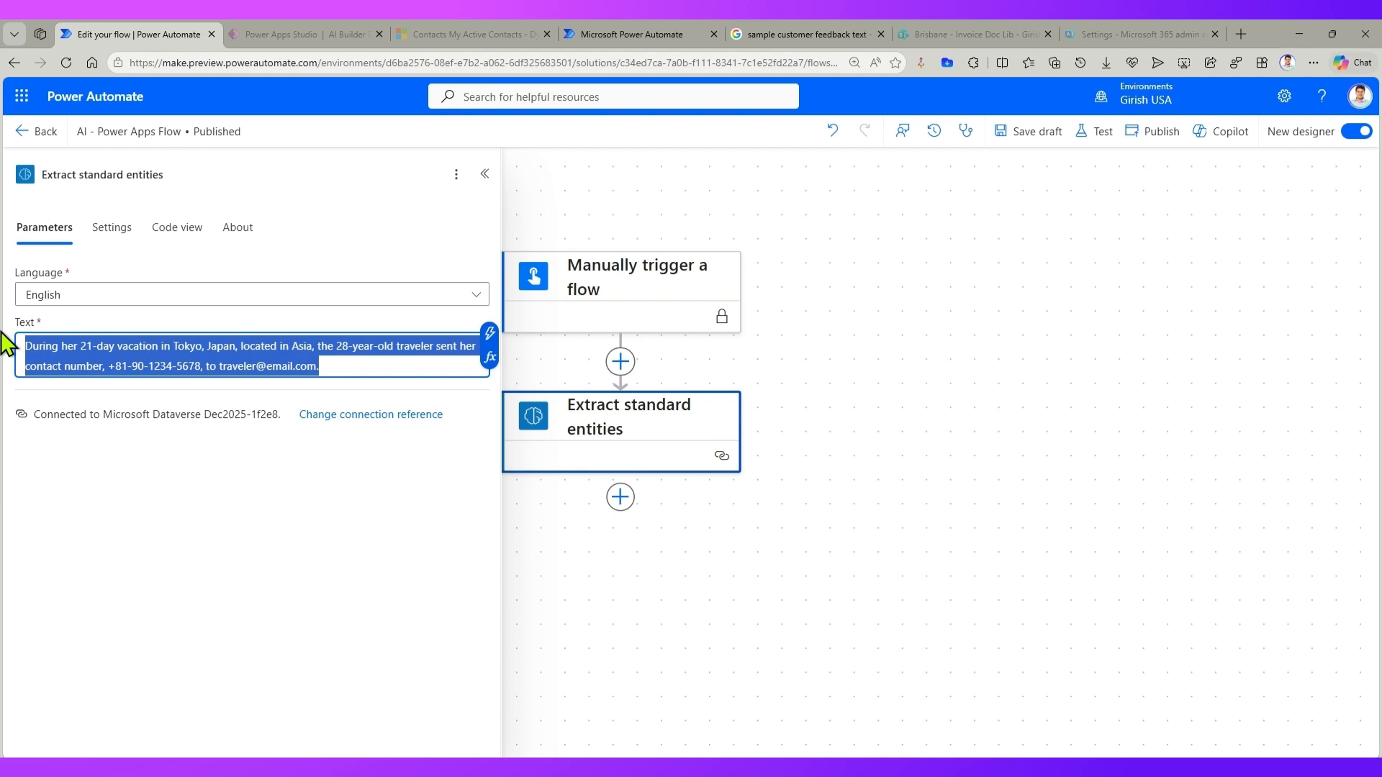
{"action": "left_click", "coordinate": [1149, 148]}
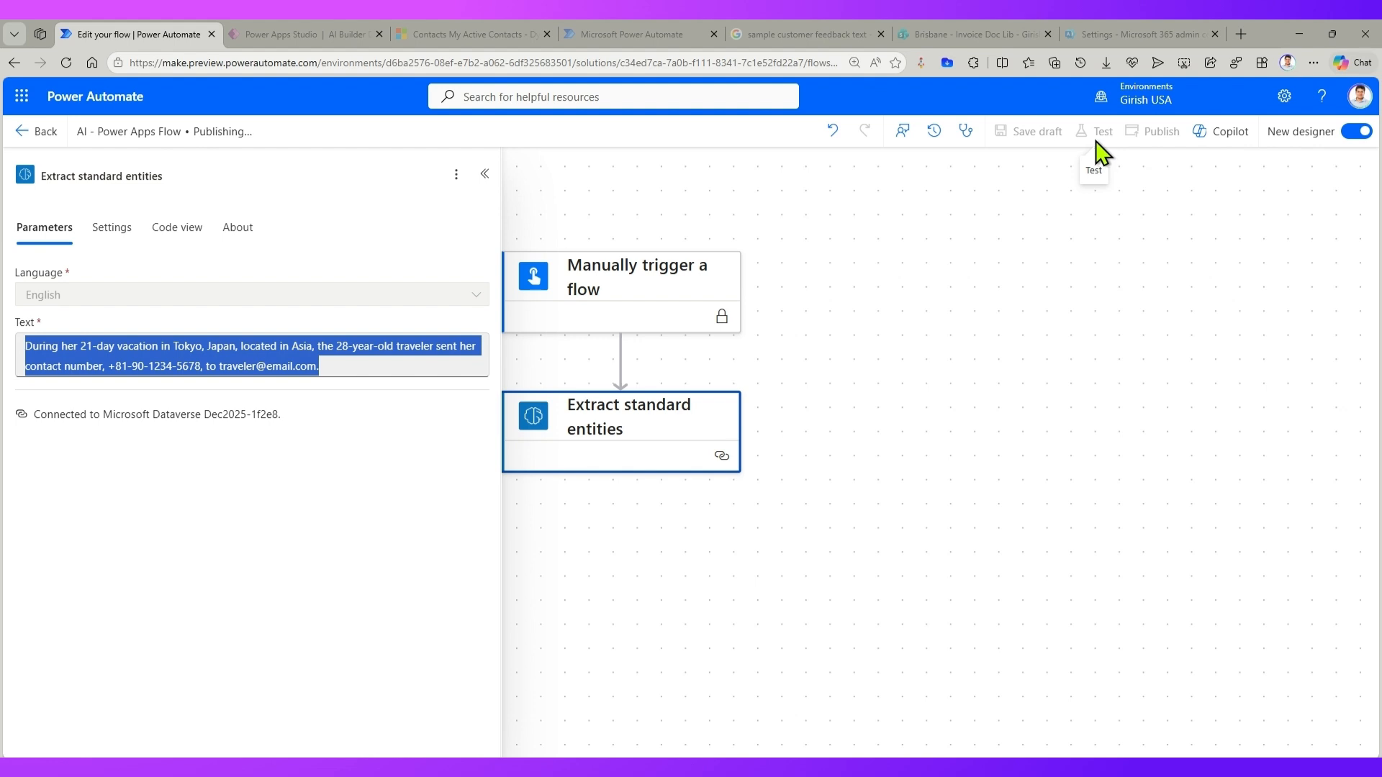
{"action": "left_click", "coordinate": [302, 355]}
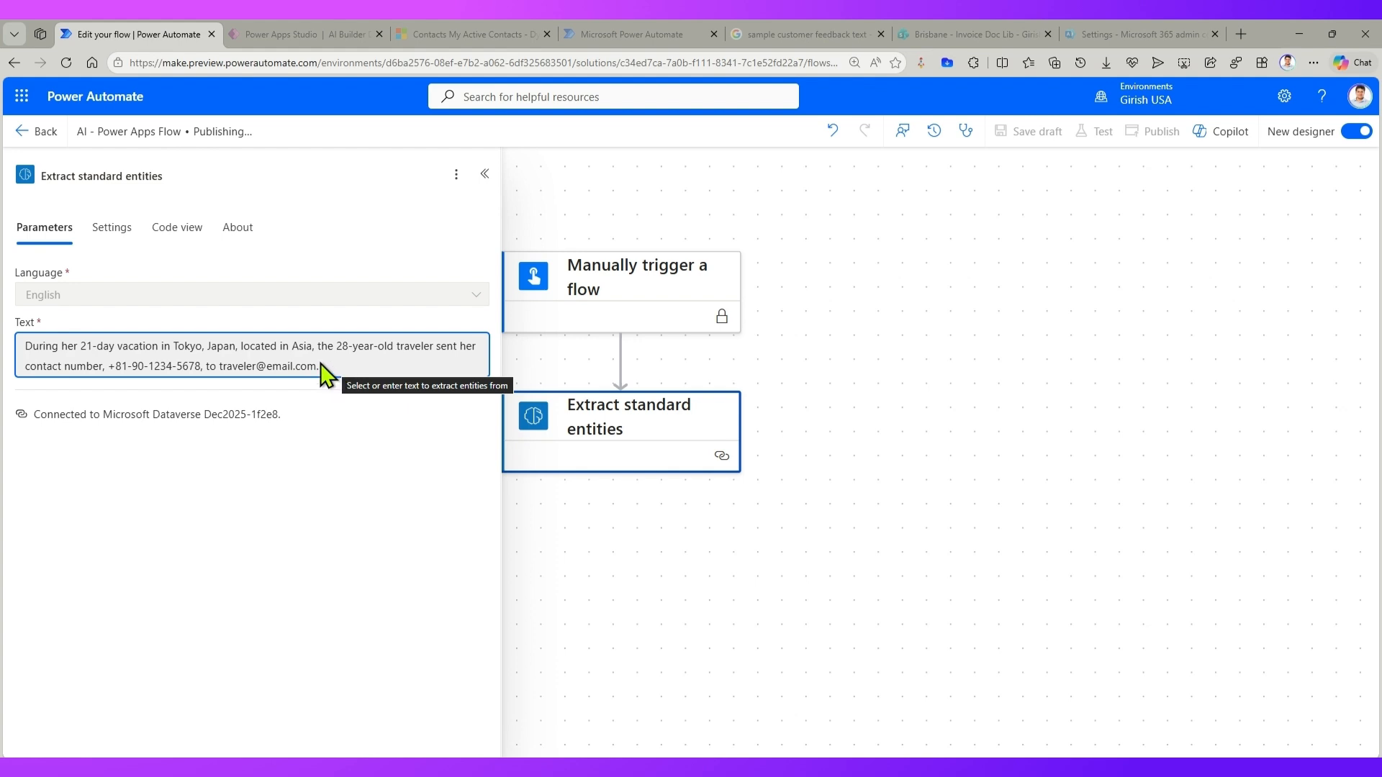
{"action": "left_click", "coordinate": [338, 393]}
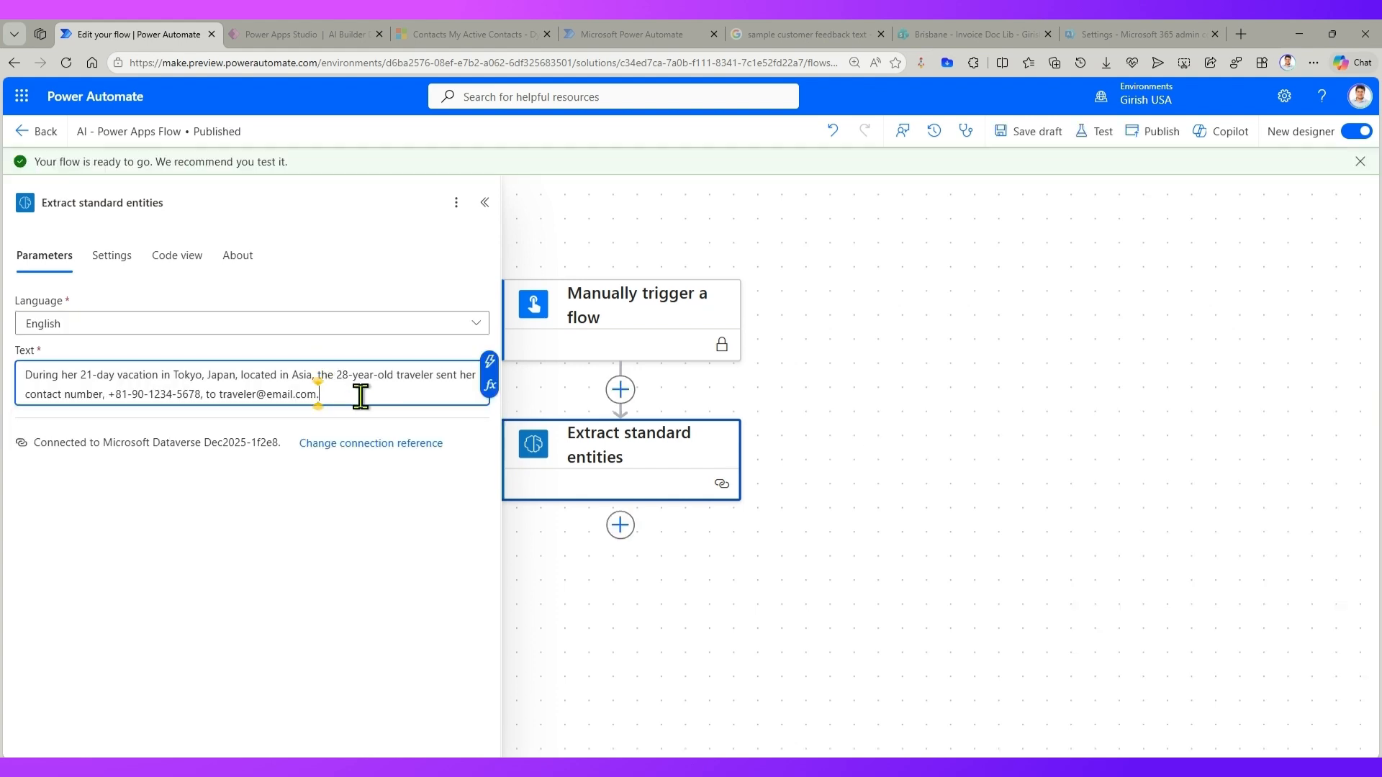
{"action": "key", "text": "ctrl+a"}
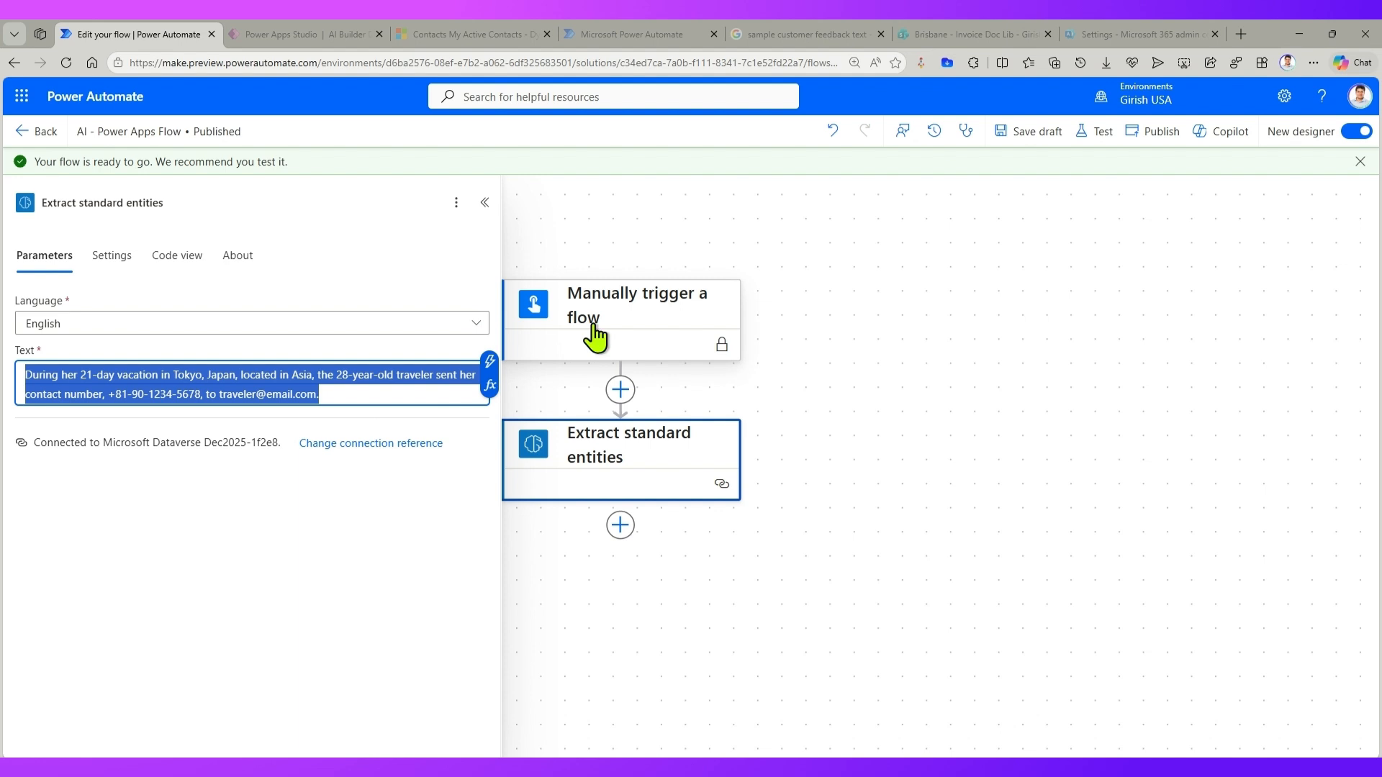
Step: Turn off Secure inputs and Secure outputs in the settings of the Manually trigger a flow trigger
{"action": "left_click", "coordinate": [624, 320]}
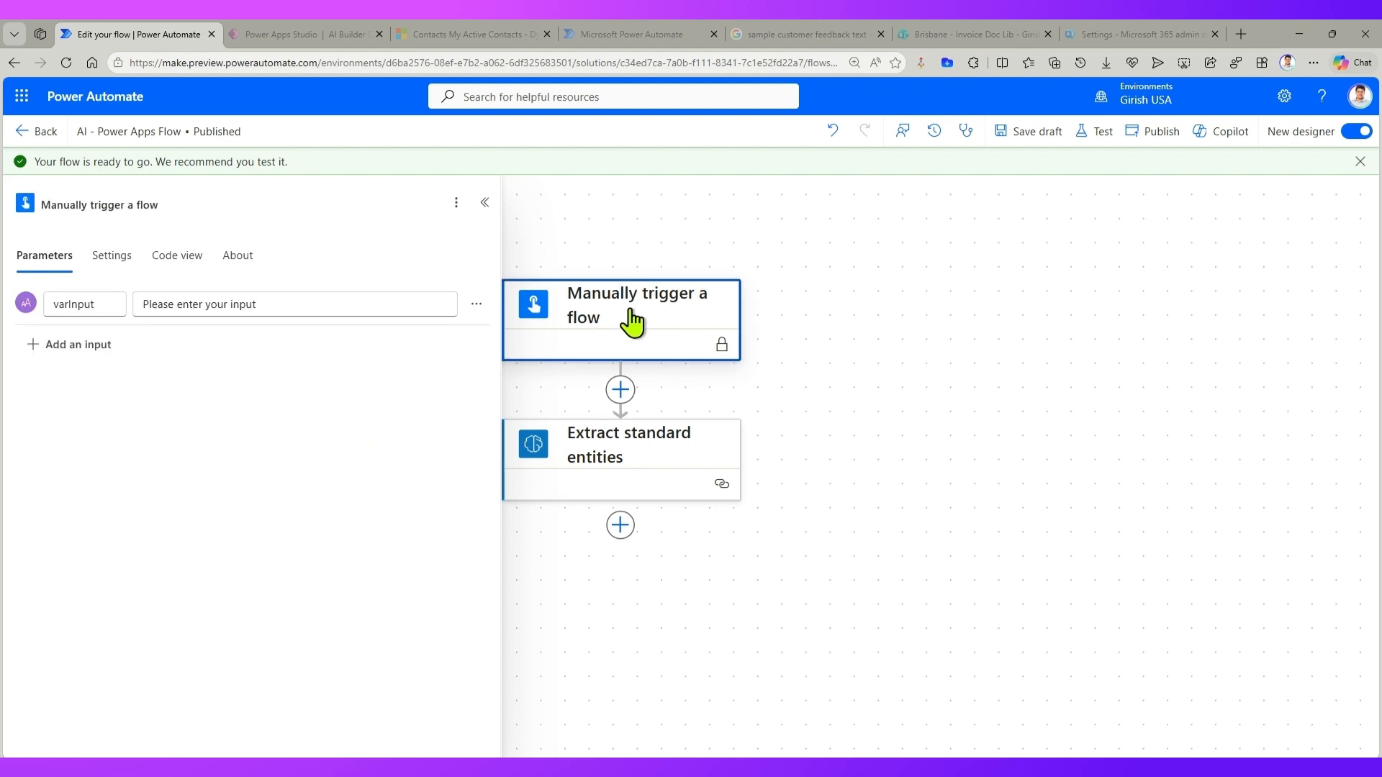
{"action": "right_click", "coordinate": [644, 324]}
{"action": "left_click", "coordinate": [607, 314]}
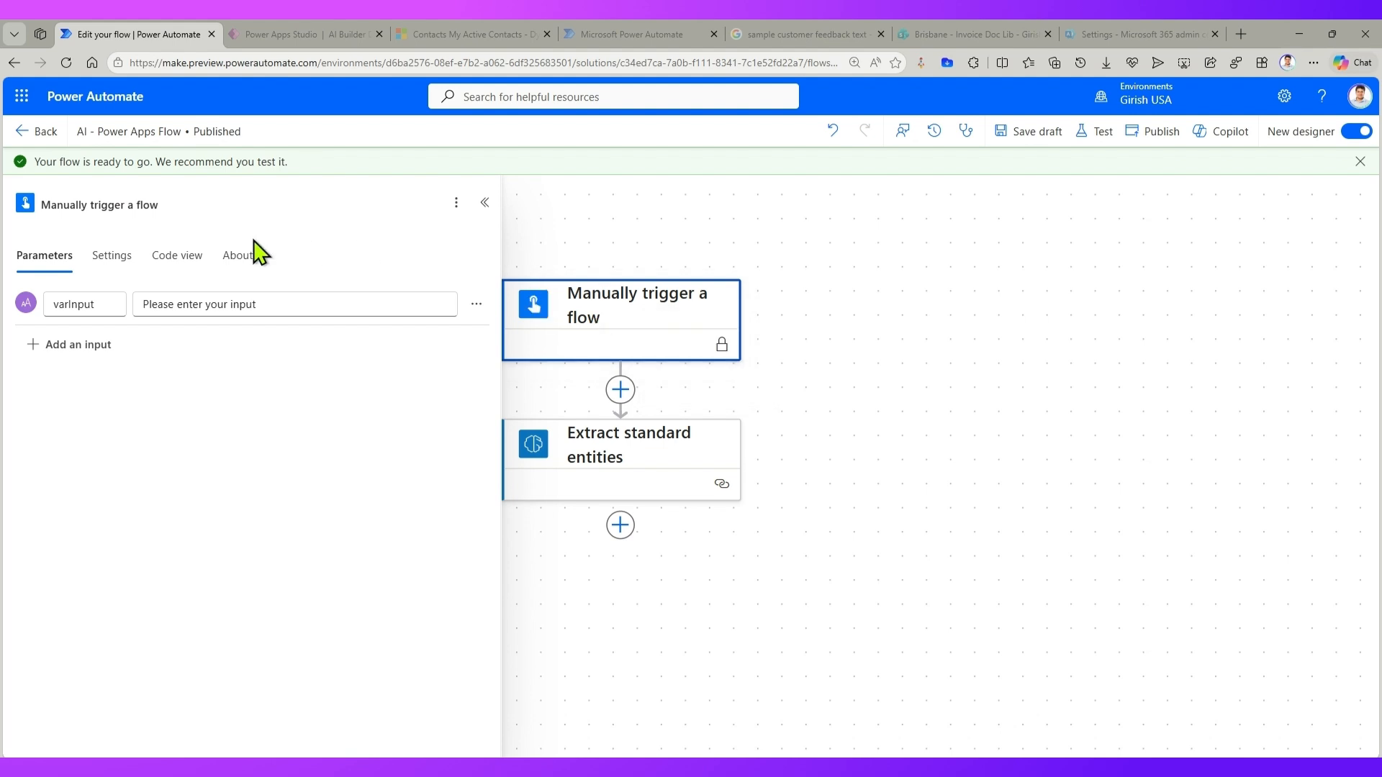
{"action": "left_click", "coordinate": [108, 255]}
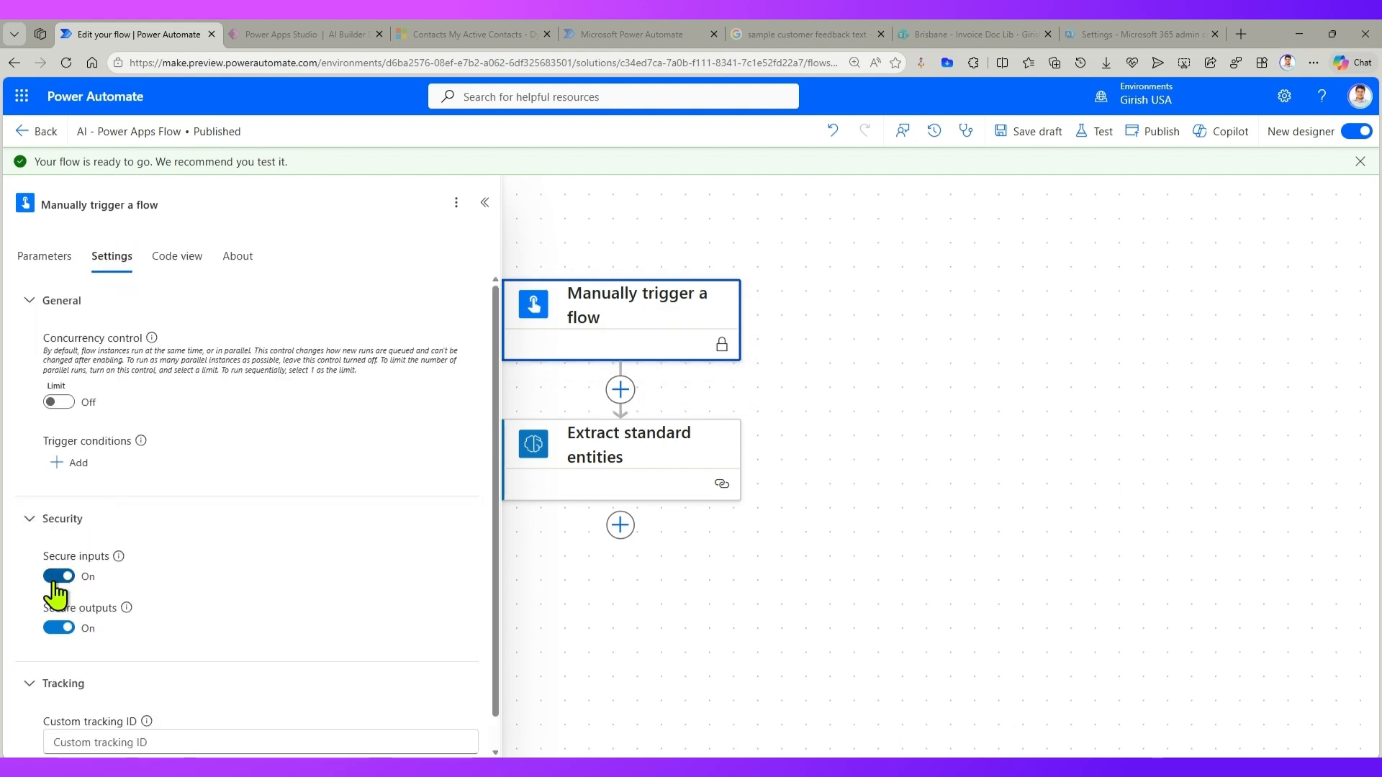
{"action": "left_click", "coordinate": [54, 578]}
{"action": "left_click", "coordinate": [59, 599]}
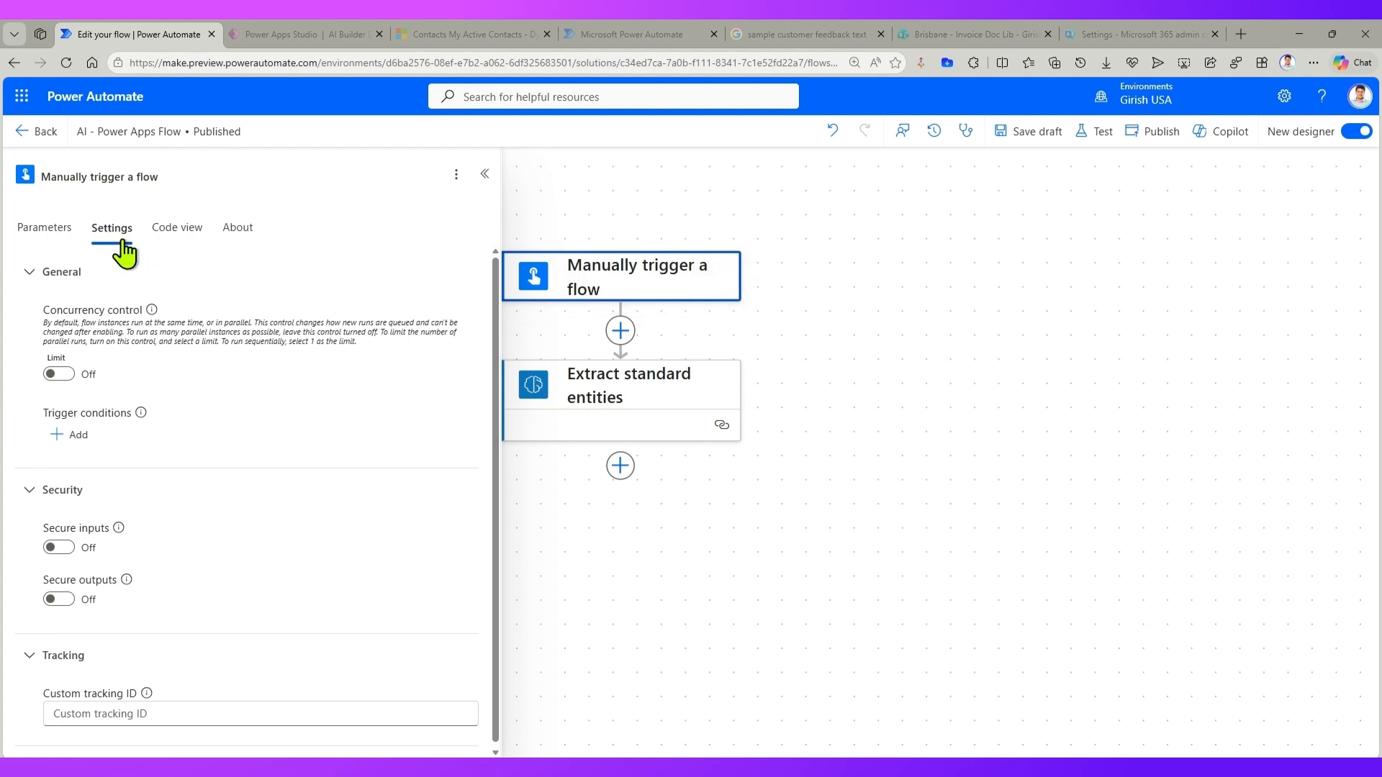
Step: Review the trigger's varInput parameter and its prompt text
{"action": "left_click", "coordinate": [45, 229]}
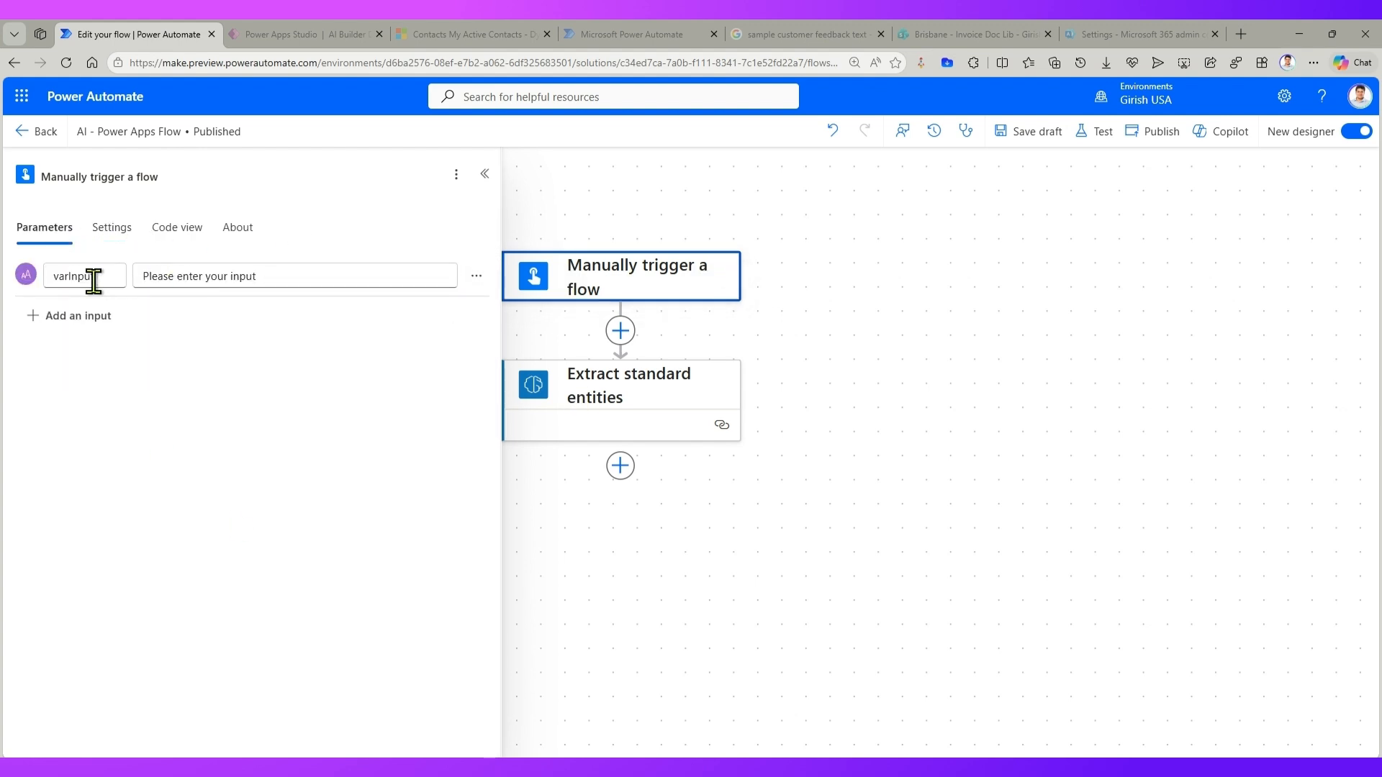
{"action": "left_click_drag", "start_coordinate": [99, 276], "coordinate": [27, 275]}
{"action": "key", "text": "Tab"}
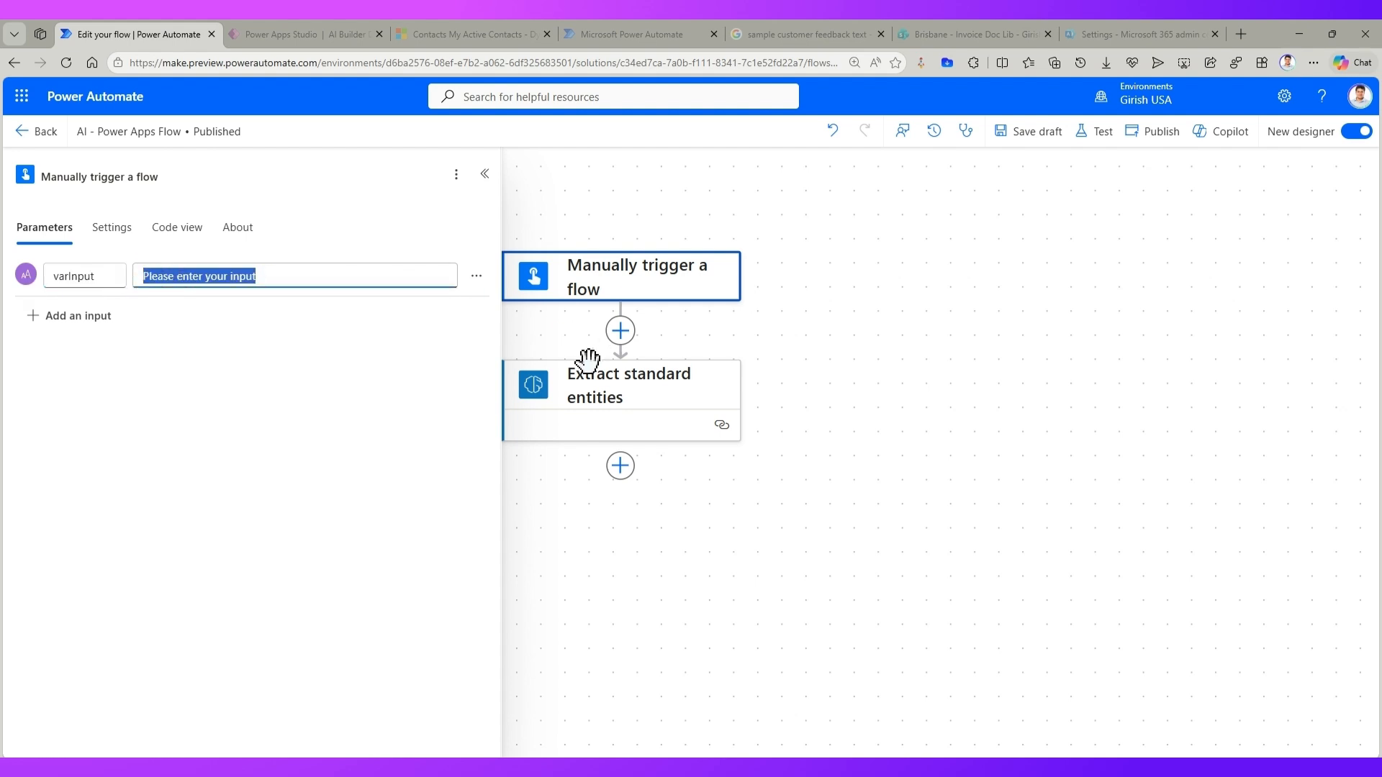
Step: Replace the sample sentence in the Text parameter of Extract standard entities with the trigger's varInput dynamic value
{"action": "left_click", "coordinate": [609, 414]}
{"action": "left_click", "coordinate": [322, 369]}
{"action": "left_click_drag", "start_coordinate": [321, 368], "coordinate": [9, 361]}
{"action": "key", "text": "ctrl+c"}
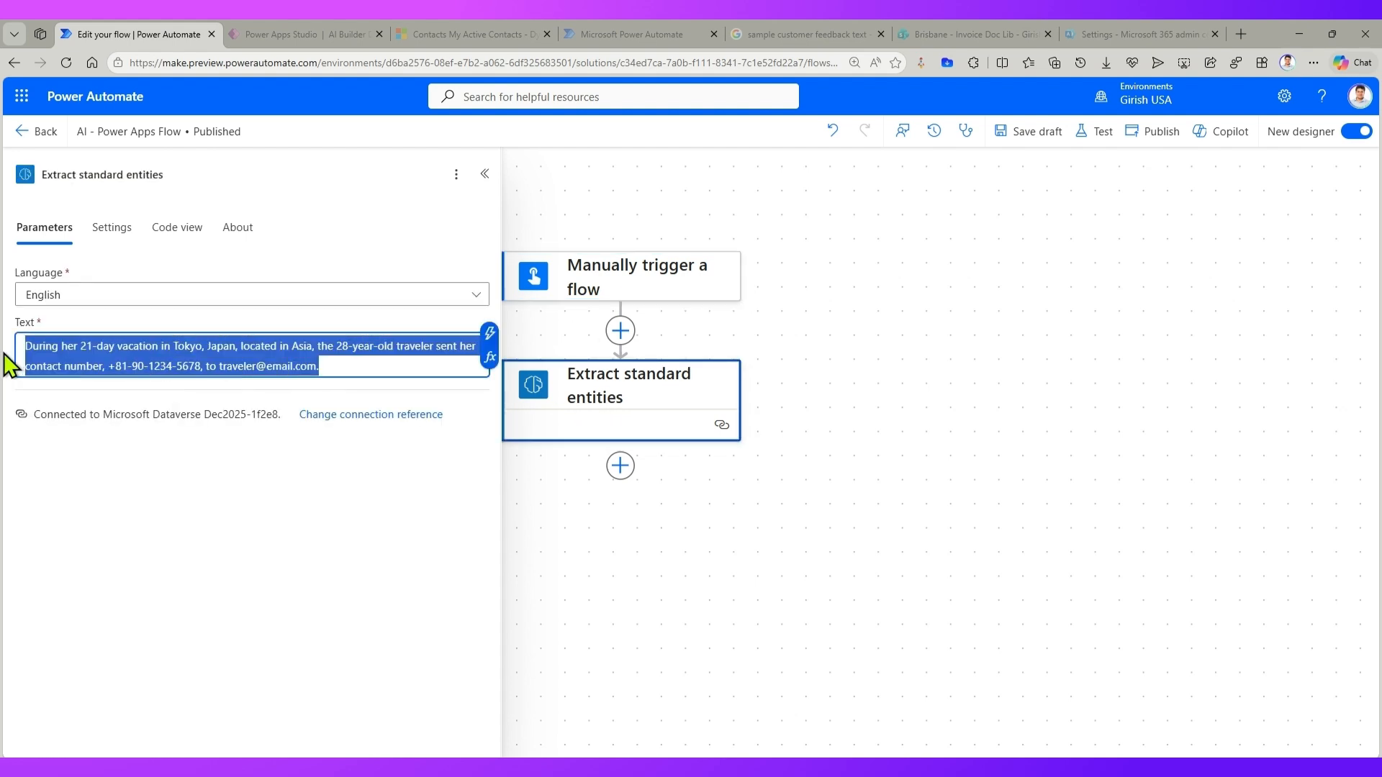
{"action": "key", "text": "BackSpace"}
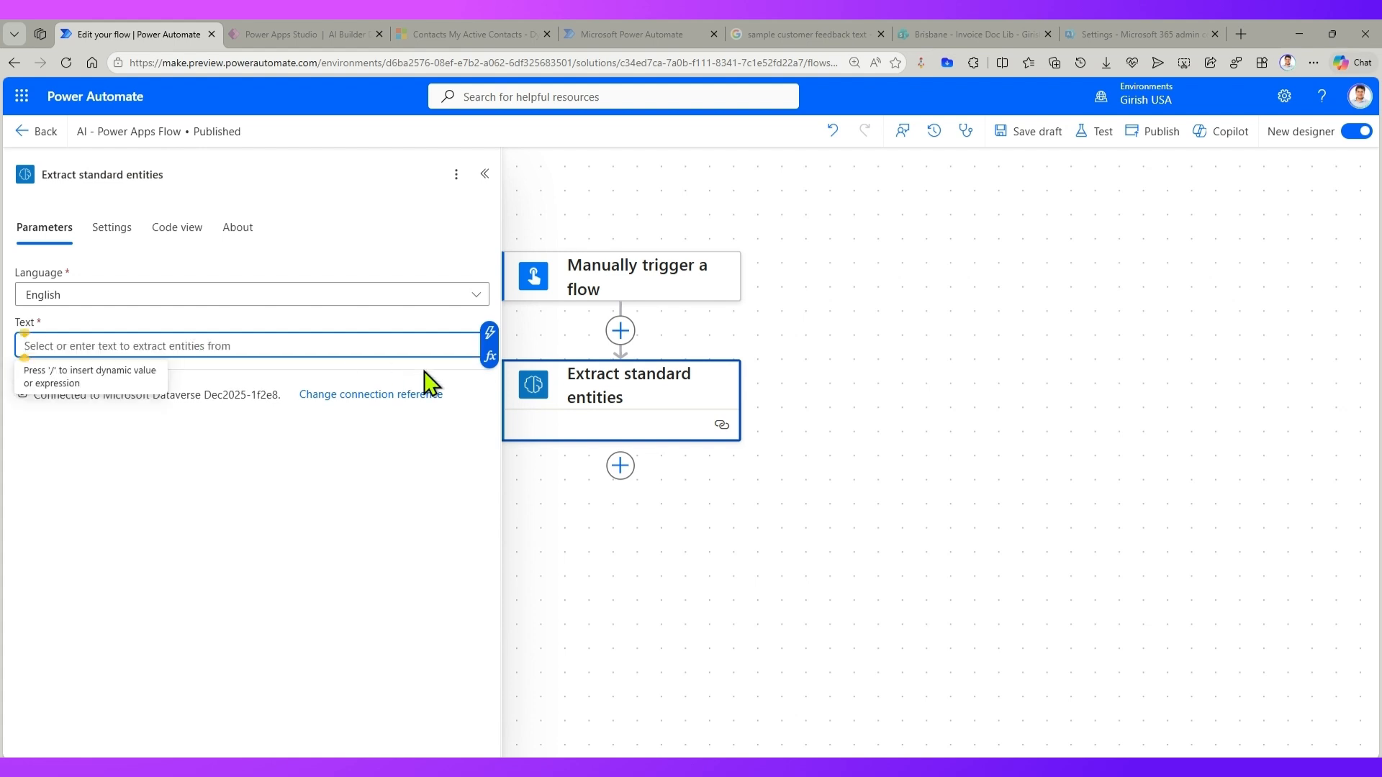
{"action": "left_click", "coordinate": [489, 332]}
{"action": "left_click", "coordinate": [578, 316]}
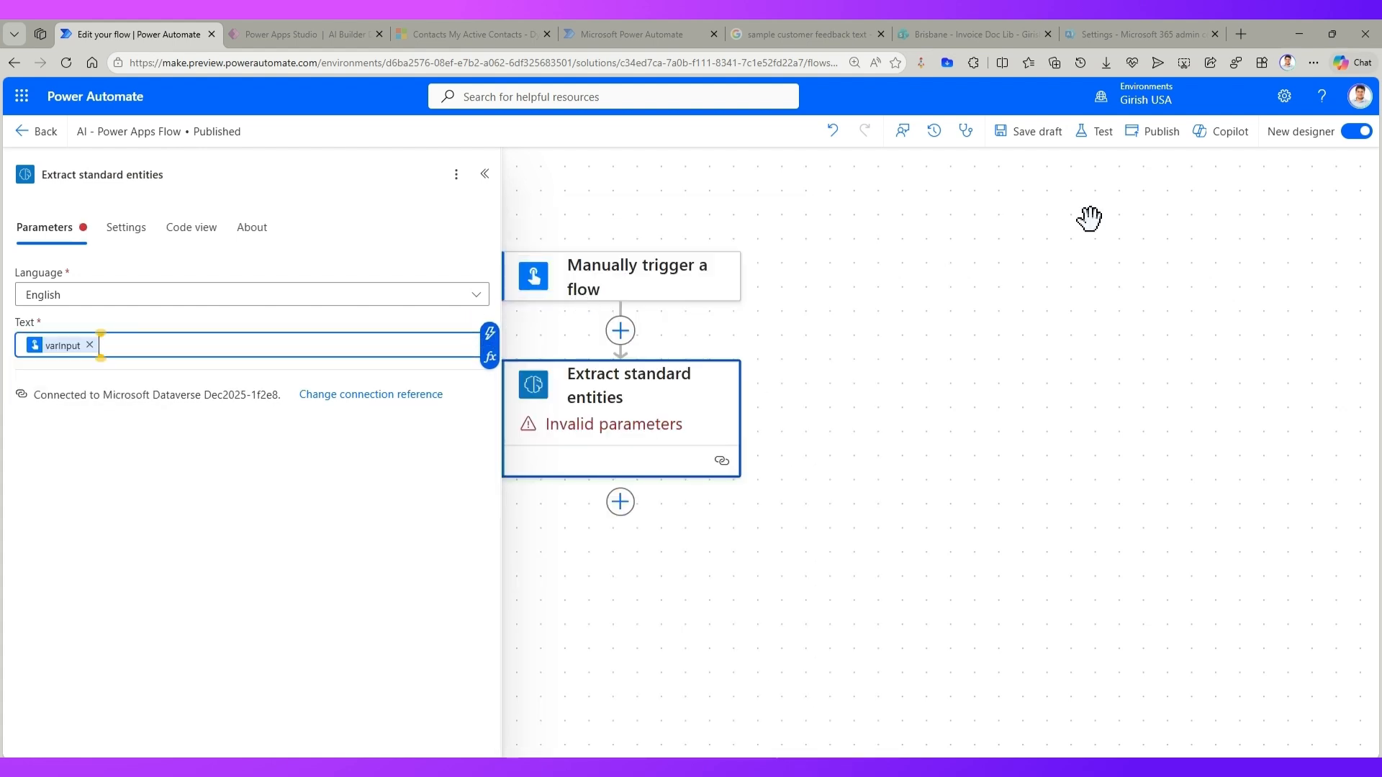
Step: Publish the flow and test it manually, running it with the copied sample travel sentence as varInput
{"action": "left_click", "coordinate": [1096, 135]}
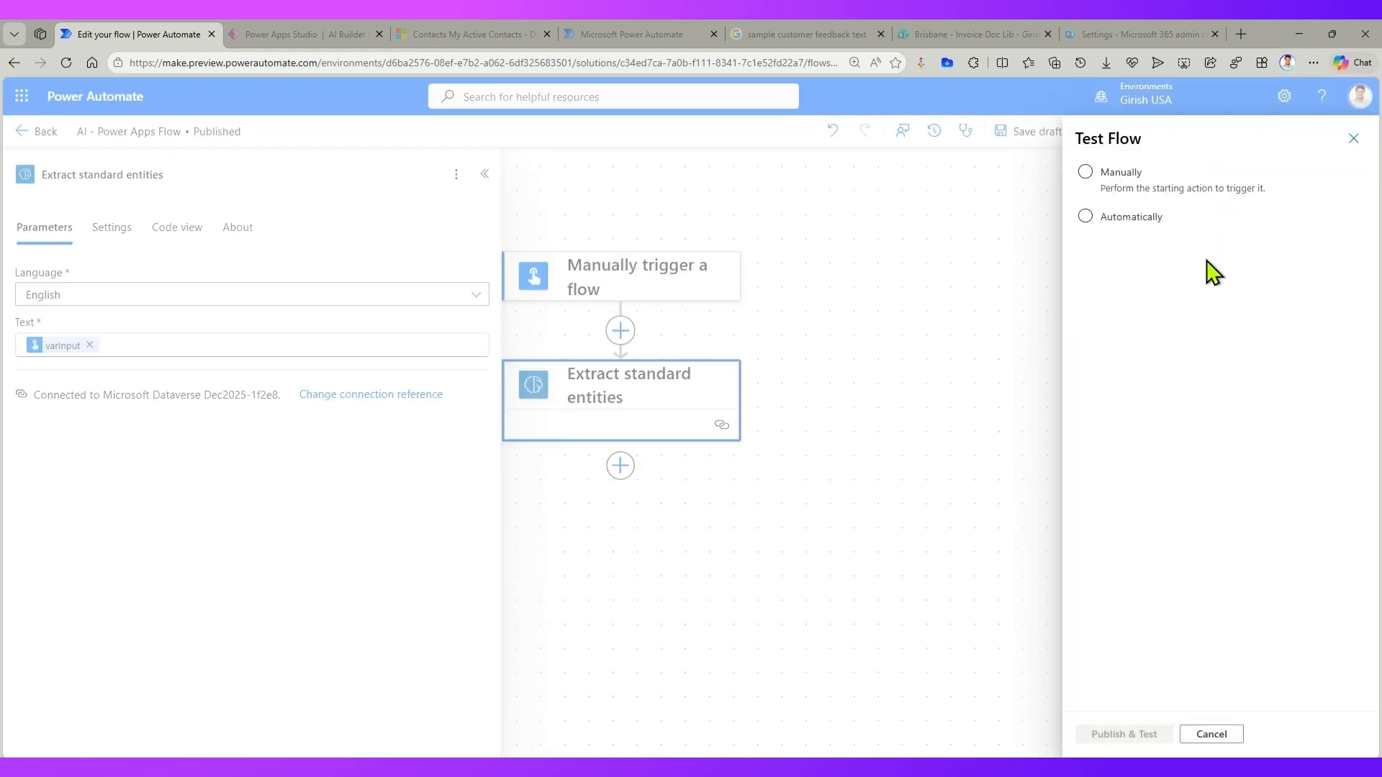
{"action": "left_click", "coordinate": [1116, 176]}
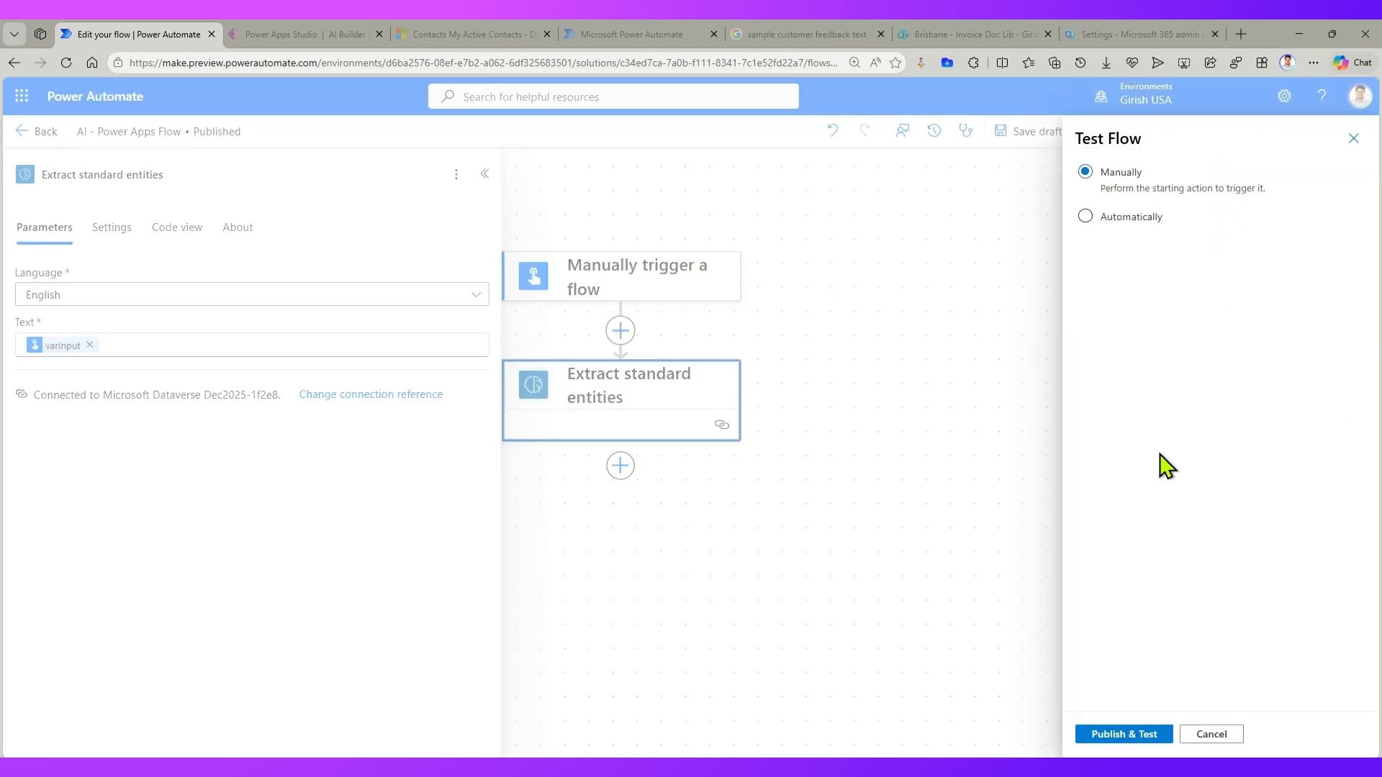
{"action": "left_click", "coordinate": [1116, 734]}
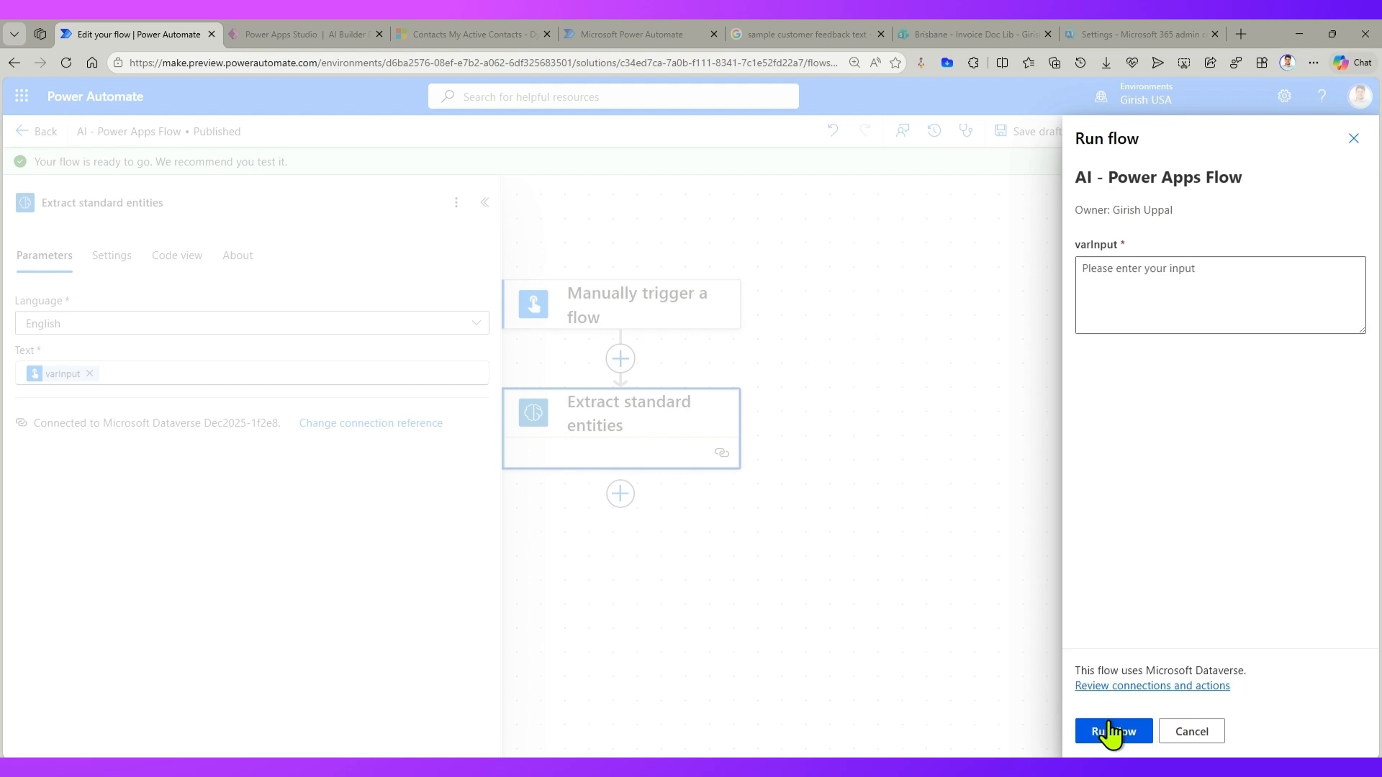
{"action": "left_click", "coordinate": [1131, 280]}
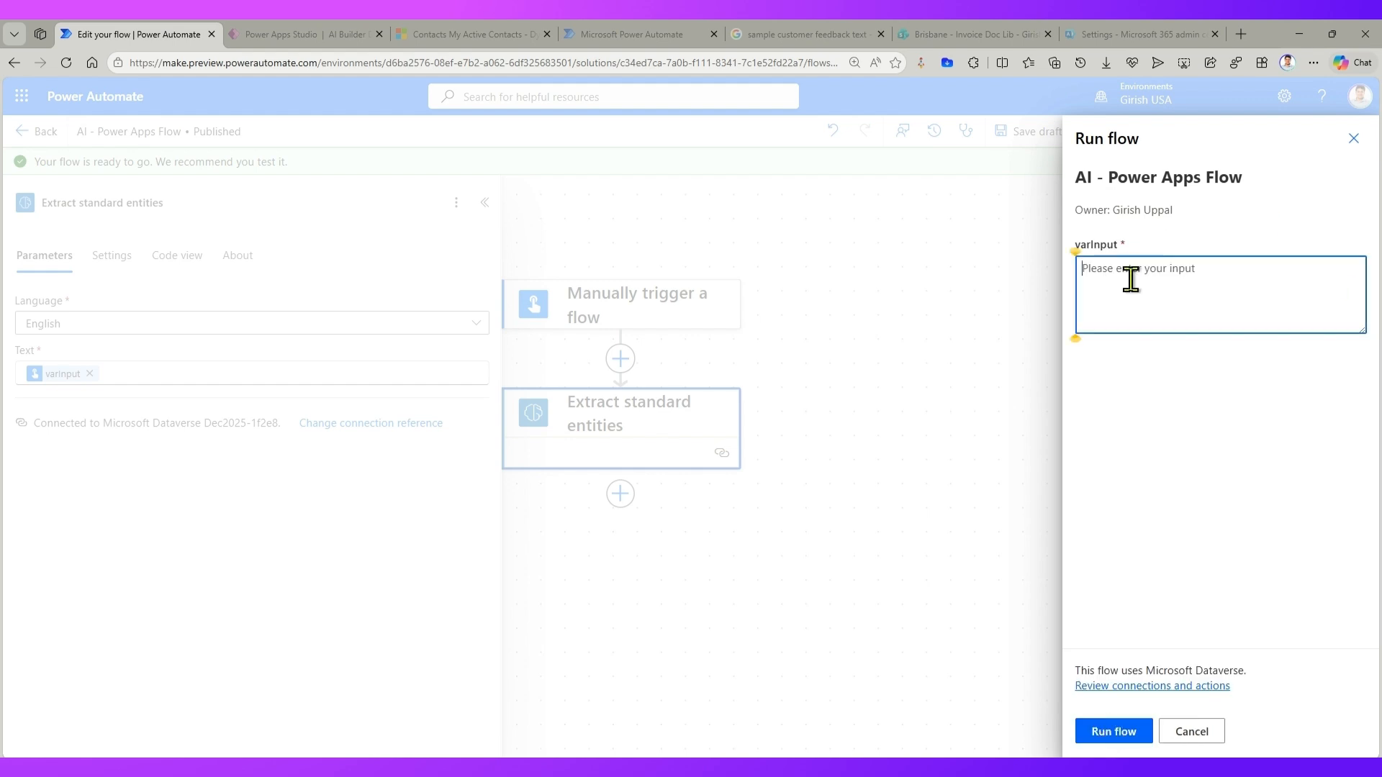
{"action": "key", "text": "ctrl+v"}
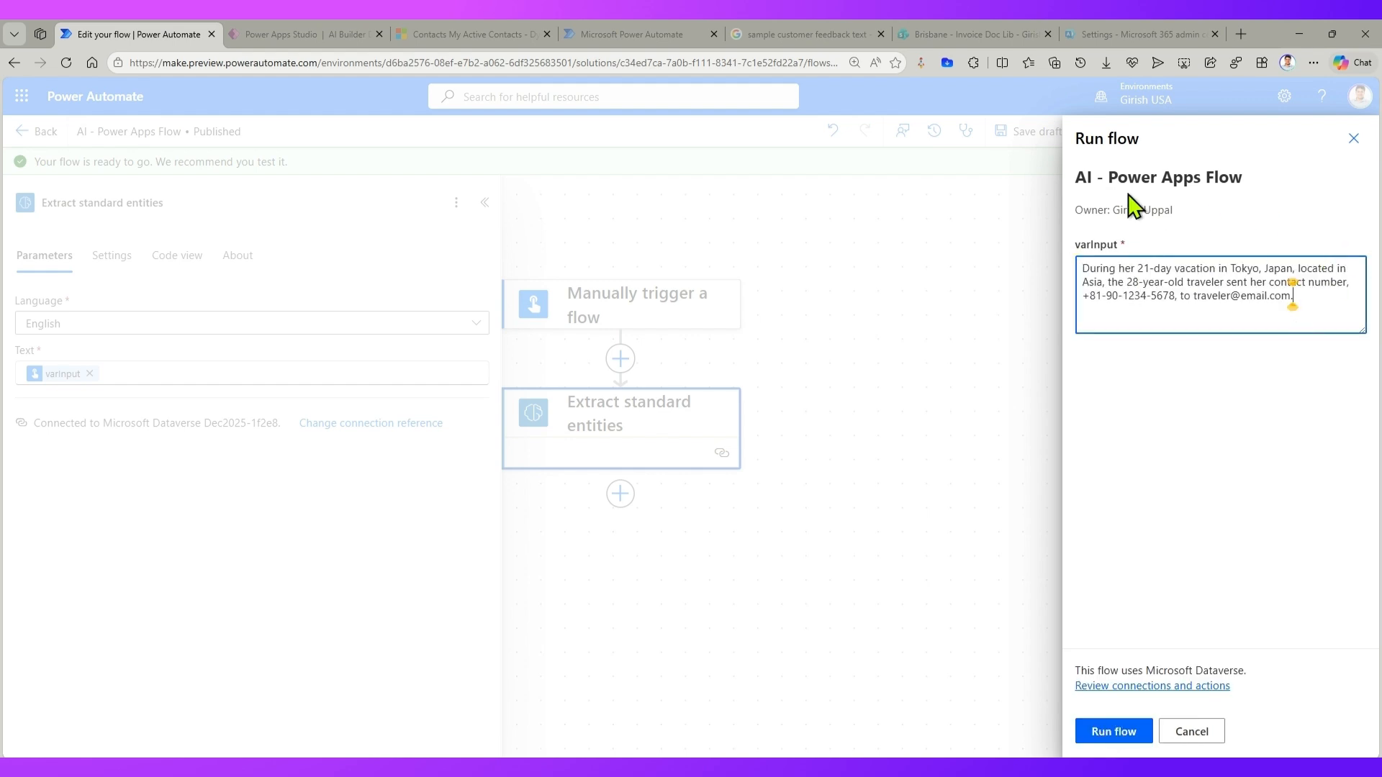
{"action": "left_click", "coordinate": [1146, 734]}
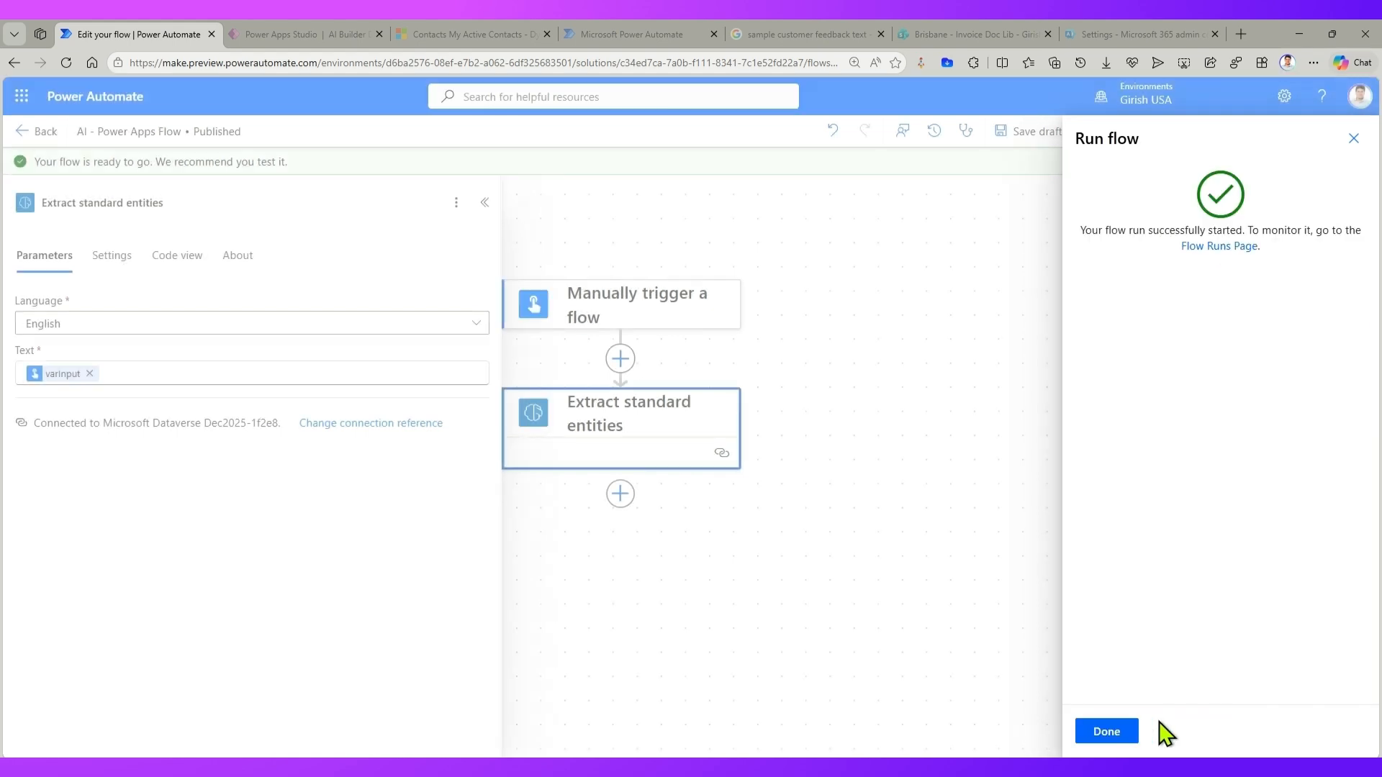
{"action": "left_click", "coordinate": [1100, 730]}
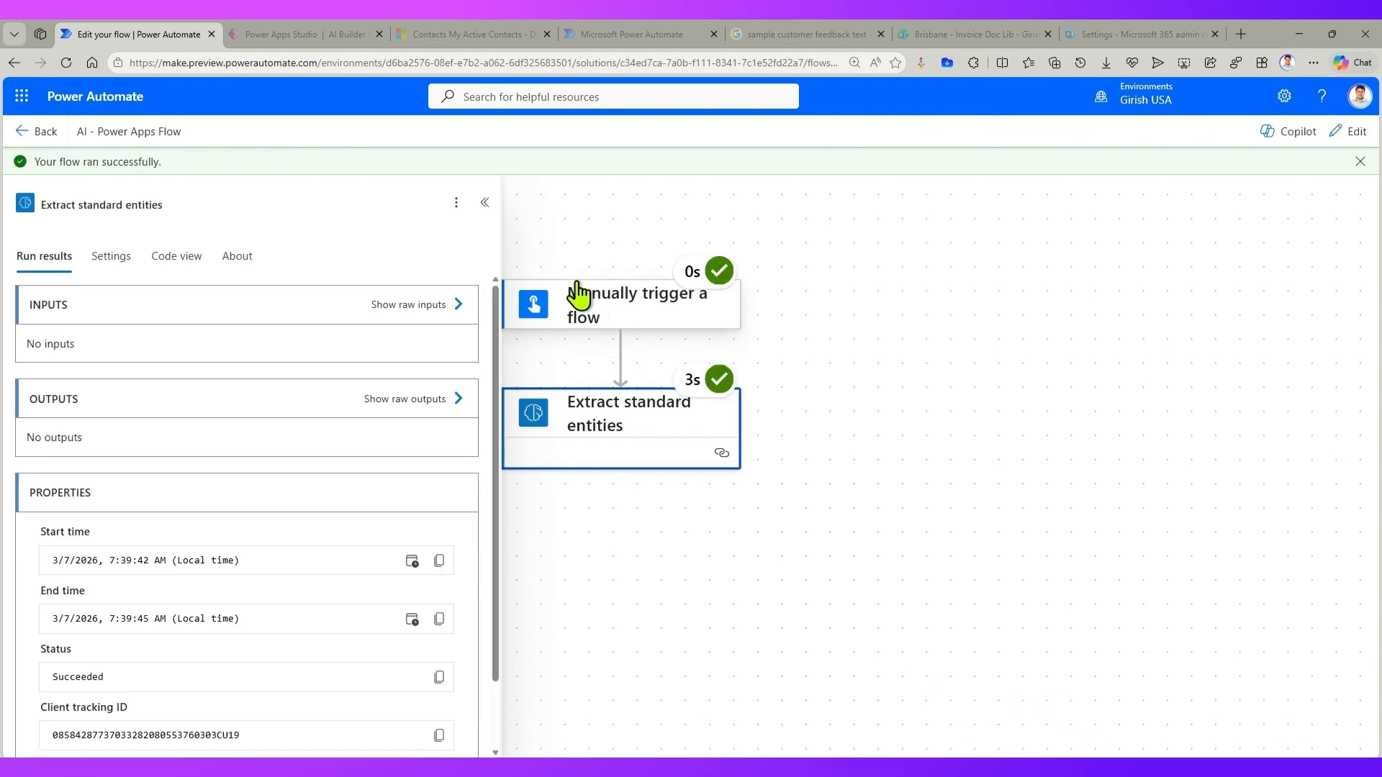
Step: Open the raw outputs of the Extract standard entities run and read through the returned entities
{"action": "left_click", "coordinate": [484, 203]}
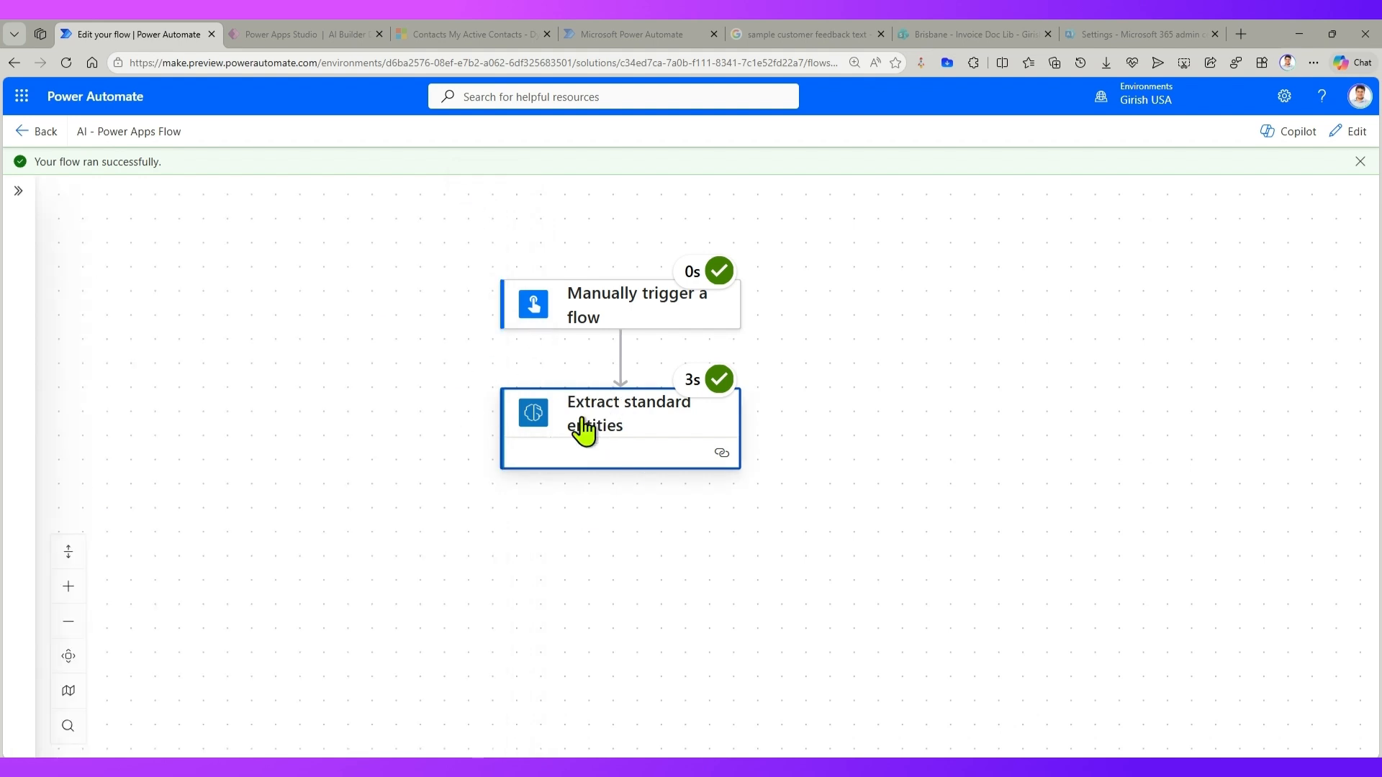
{"action": "left_click", "coordinate": [627, 432]}
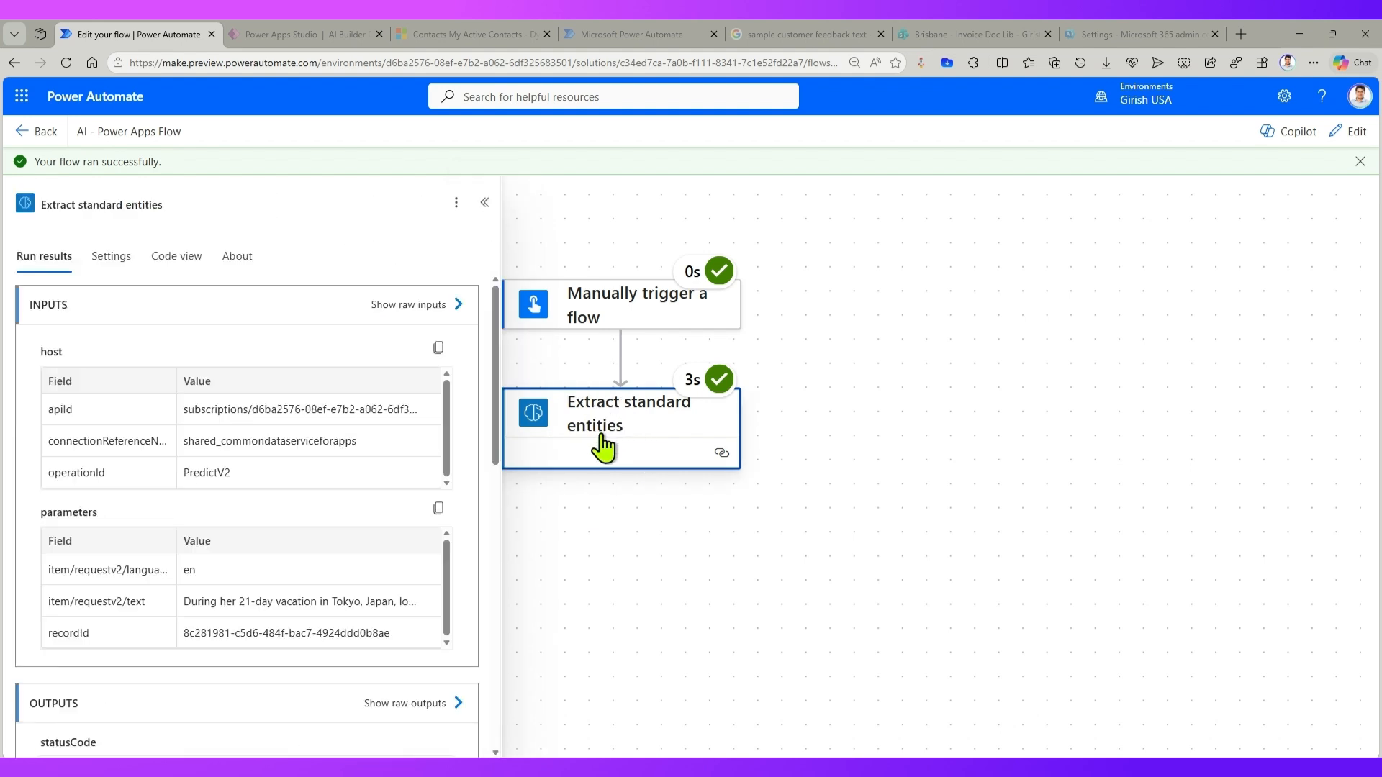
{"action": "scroll", "coordinate": [421, 675], "scroll_direction": "down", "scroll_amount": 3}
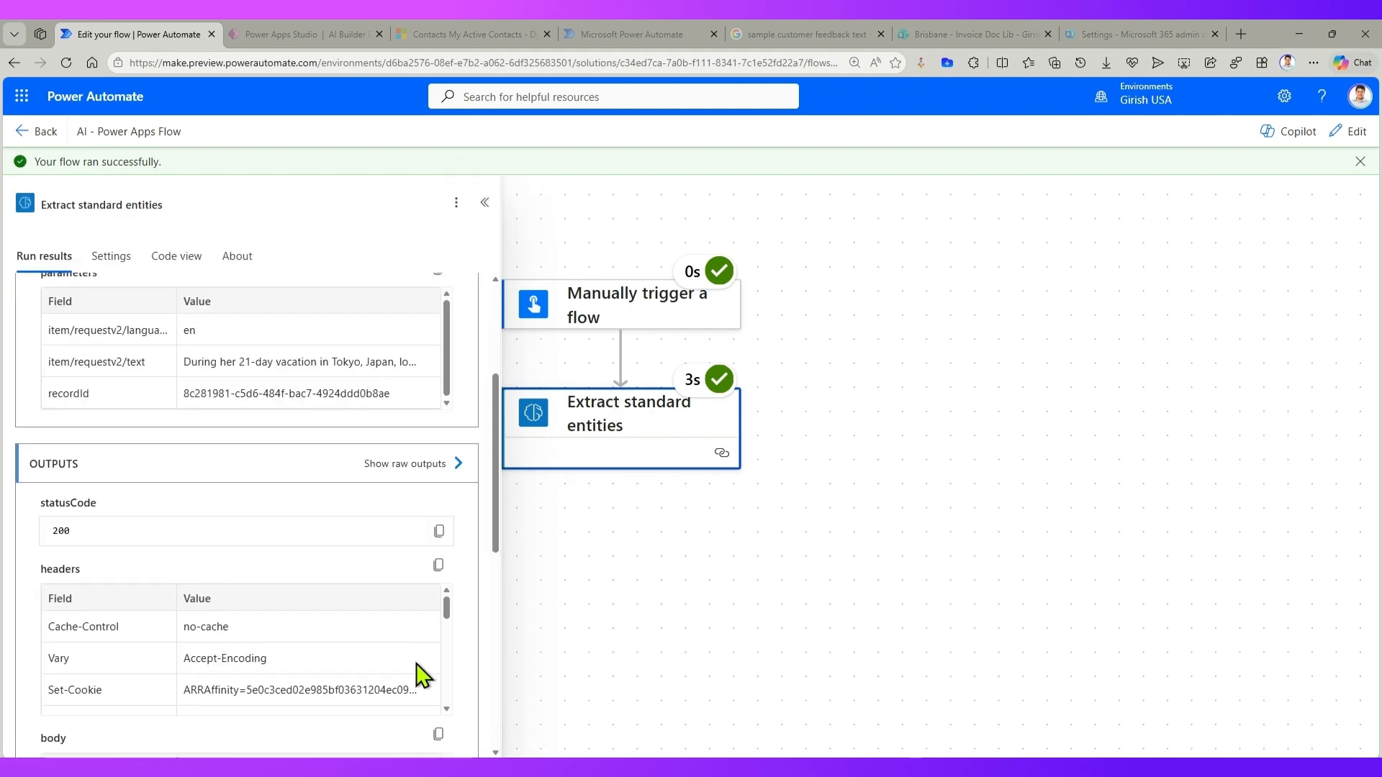
{"action": "left_click", "coordinate": [380, 463]}
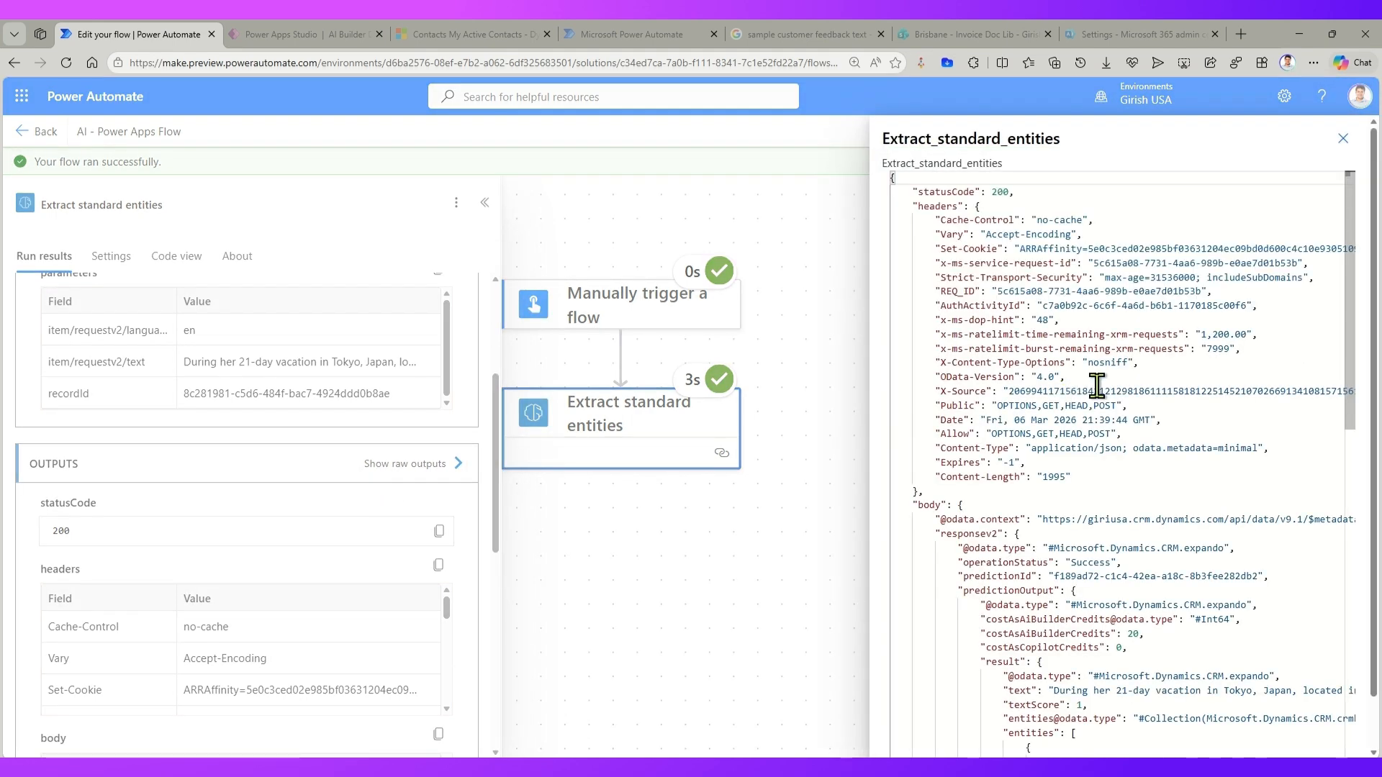
{"action": "scroll", "coordinate": [1094, 446], "scroll_direction": "down", "scroll_amount": 3}
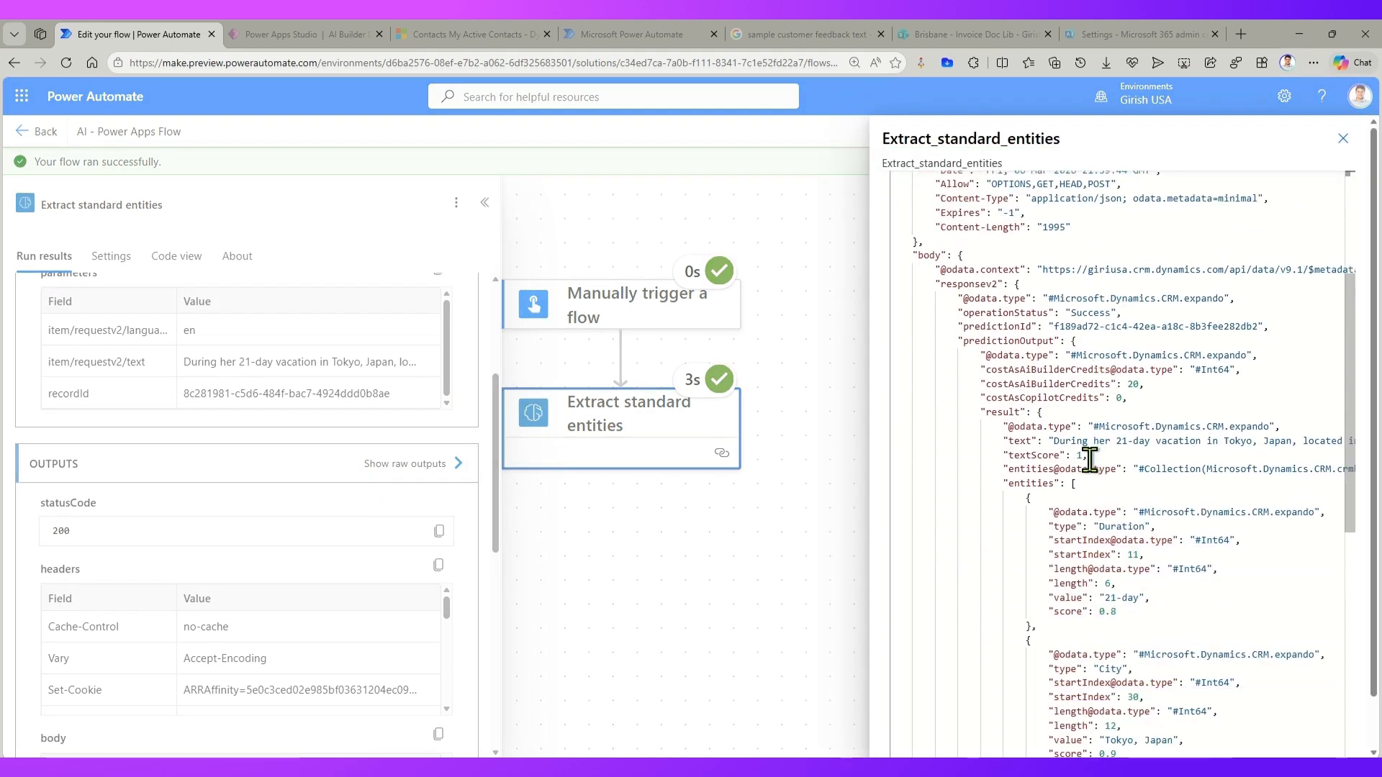
{"action": "scroll", "coordinate": [1087, 455], "scroll_direction": "down", "scroll_amount": 2}
{"action": "scroll", "coordinate": [1089, 467], "scroll_direction": "down", "scroll_amount": 6}
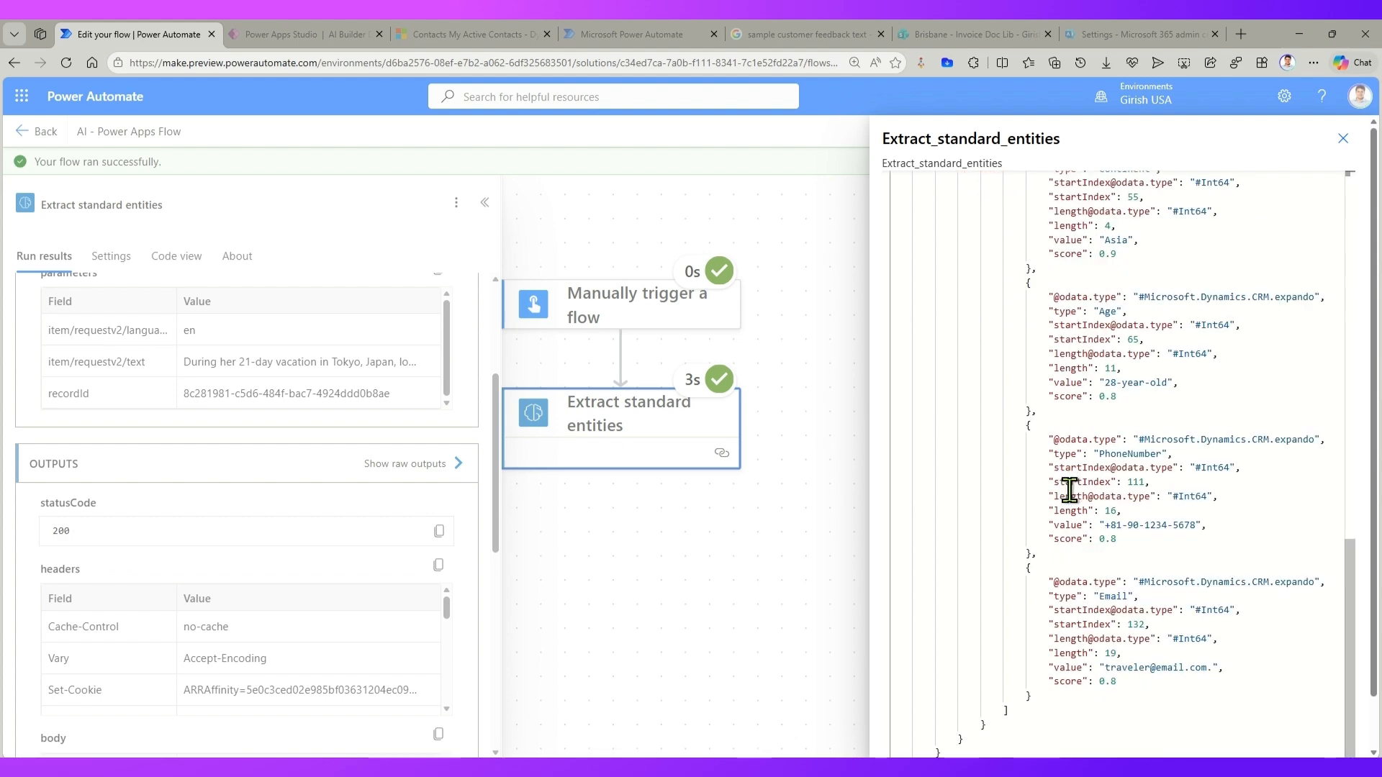
Step: Copy the entire raw output JSON into the empty Untitled-2 document in JSONGrid Desktop and generate its grid view
{"action": "scroll", "coordinate": [1061, 484], "scroll_direction": "up", "scroll_amount": 10}
{"action": "left_click", "coordinate": [1131, 432]}
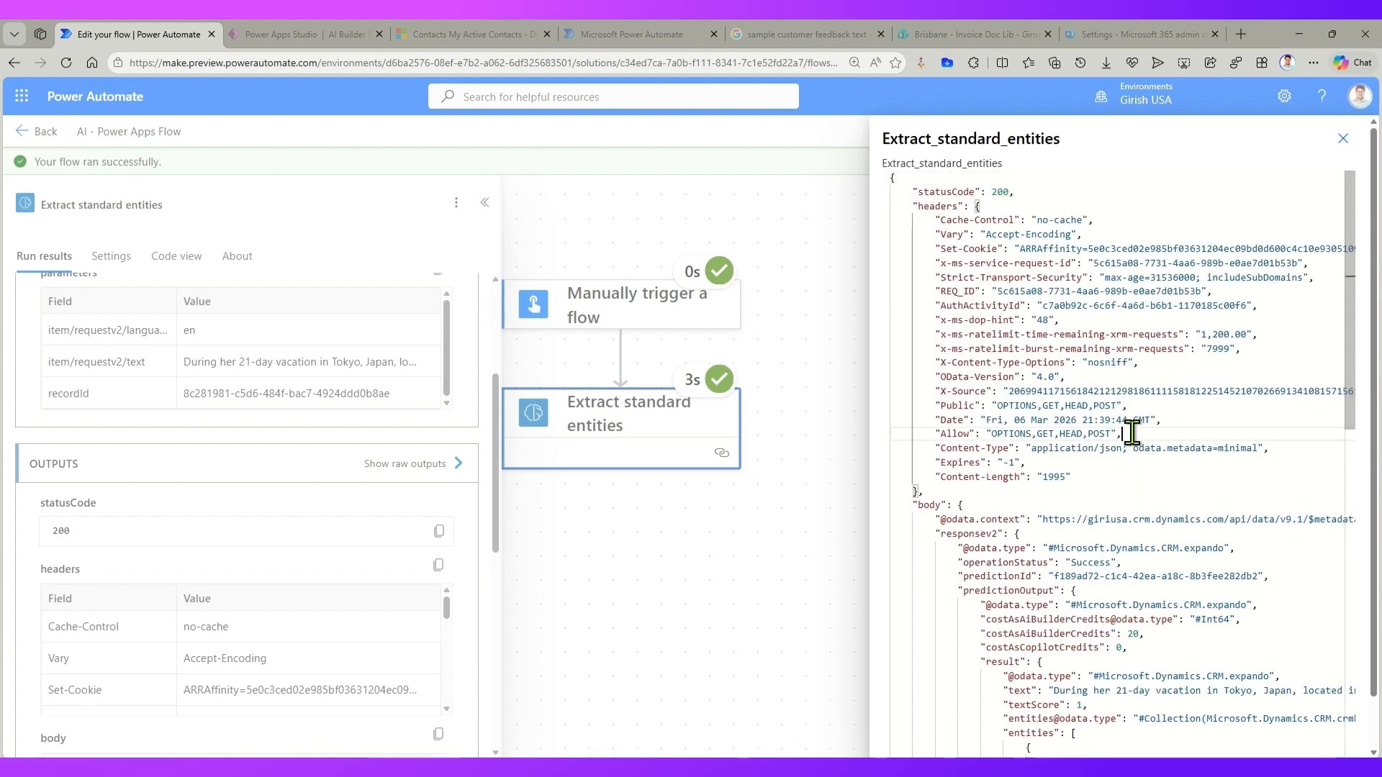
{"action": "key", "text": "ctrl+a"}
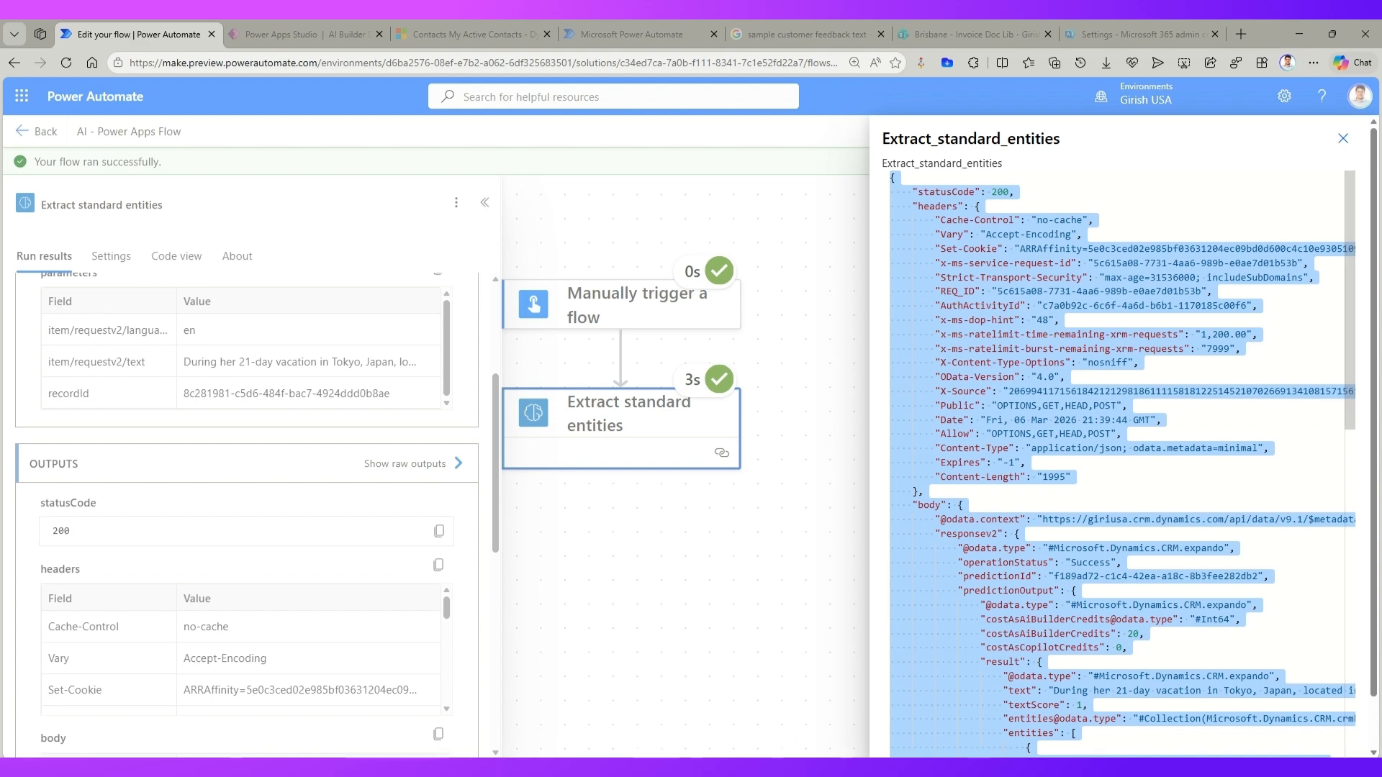
{"action": "key", "text": "alt+Tab"}
{"action": "left_click", "coordinate": [206, 130]}
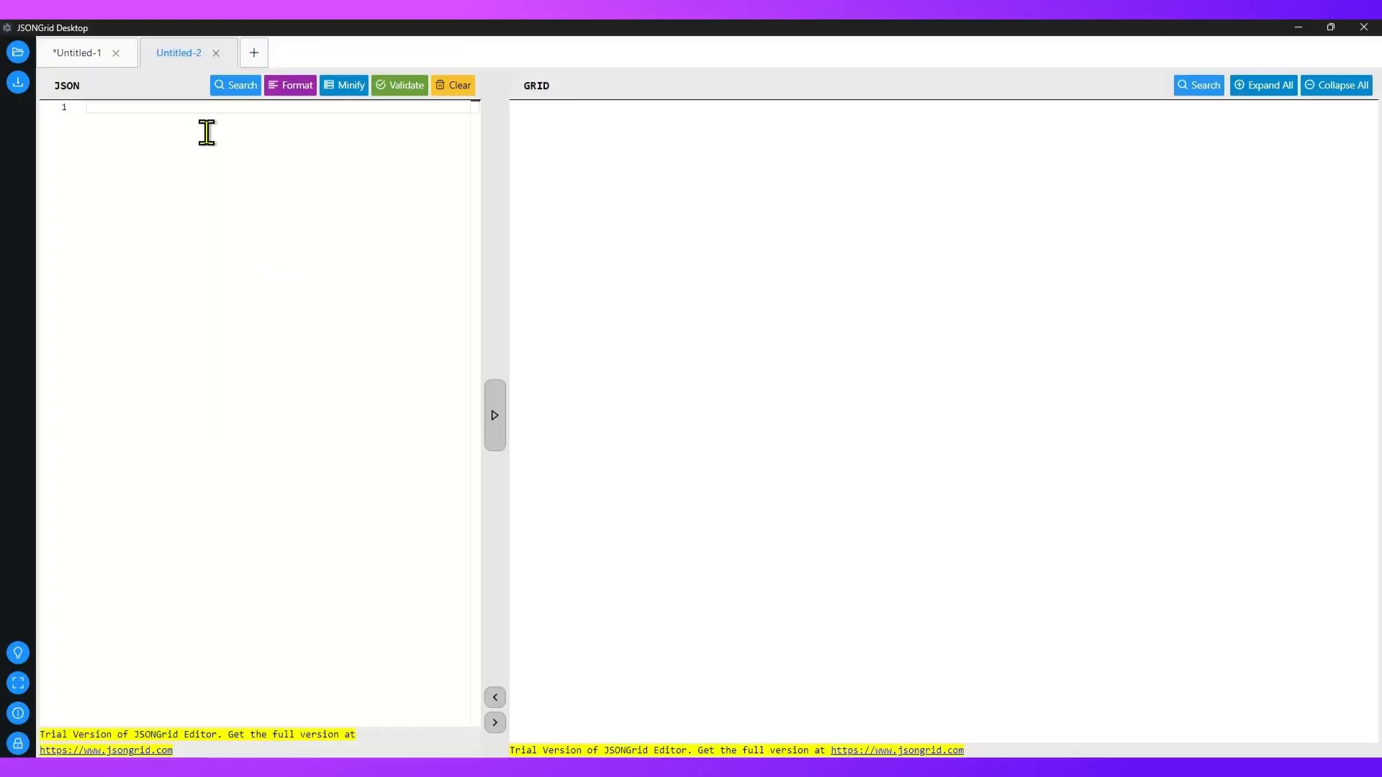
{"action": "key", "text": "ctrl+v"}
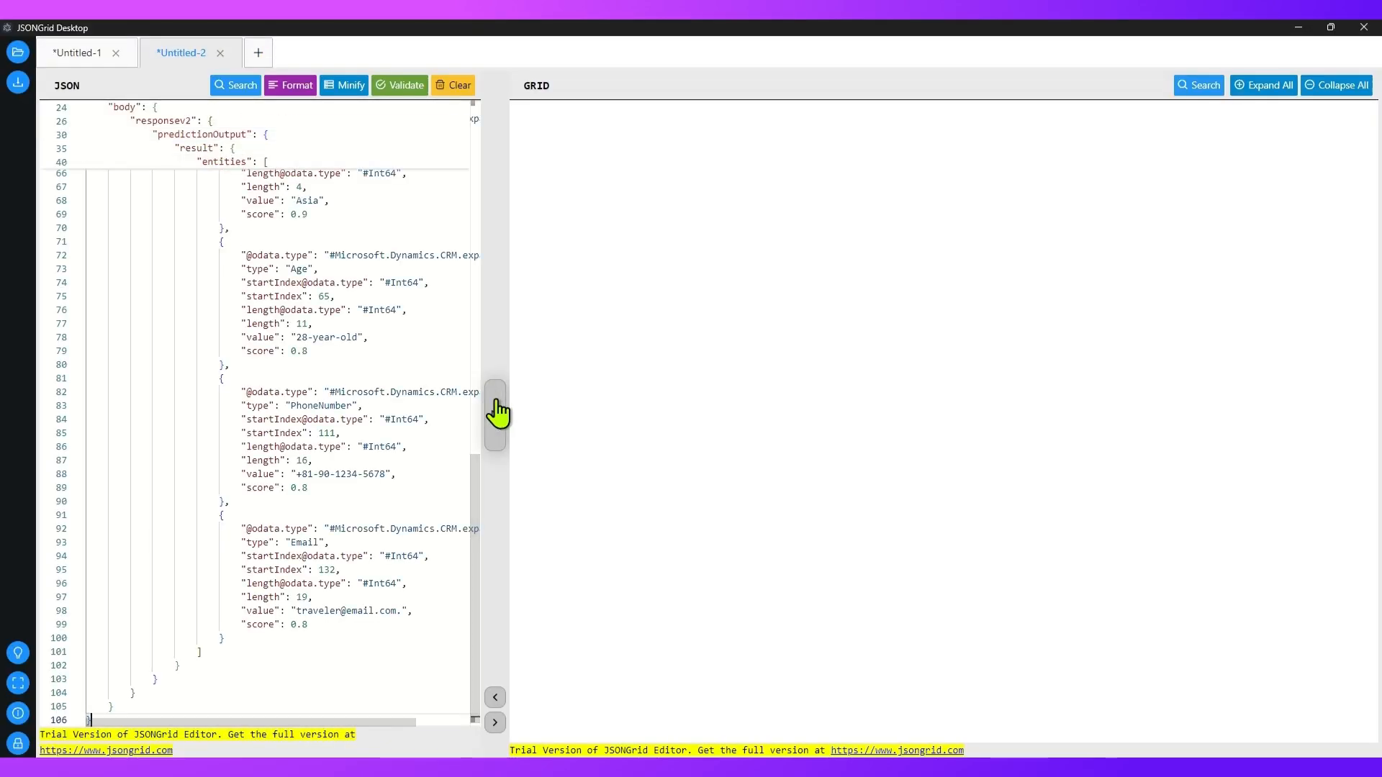
{"action": "left_click", "coordinate": [495, 415]}
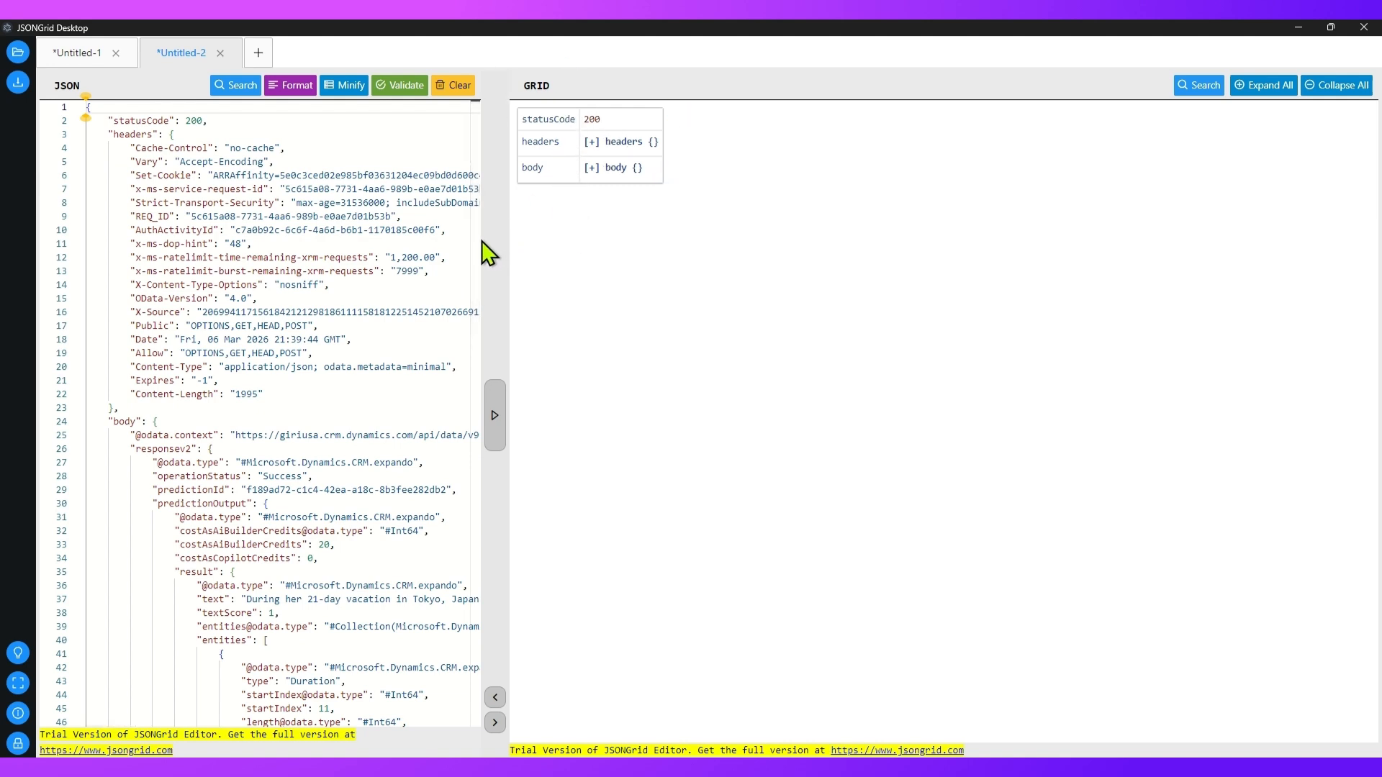
Step: Expand the headers, body, responsev2 and predictionOutput nodes in the grid to examine the AI Builder credit cost
{"action": "left_click", "coordinate": [590, 142]}
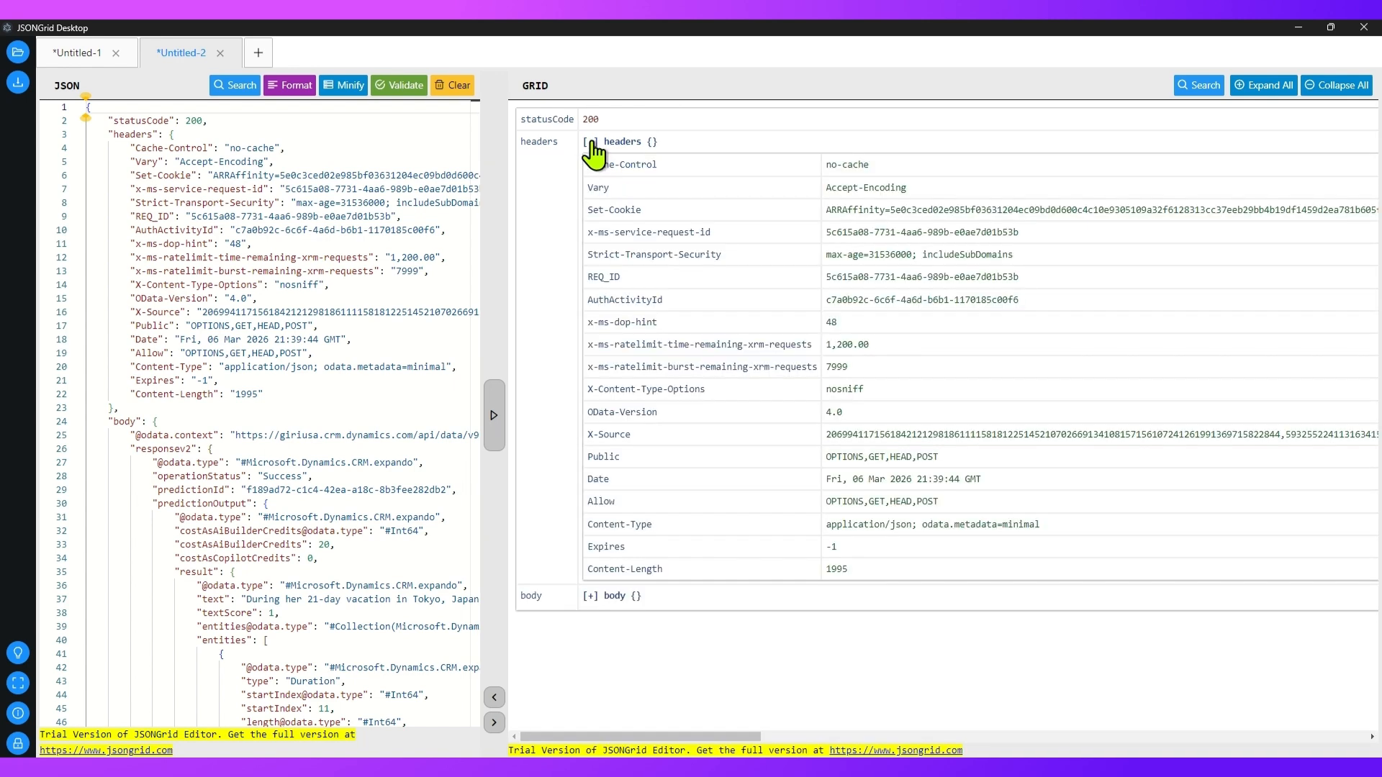
{"action": "left_click", "coordinate": [591, 142]}
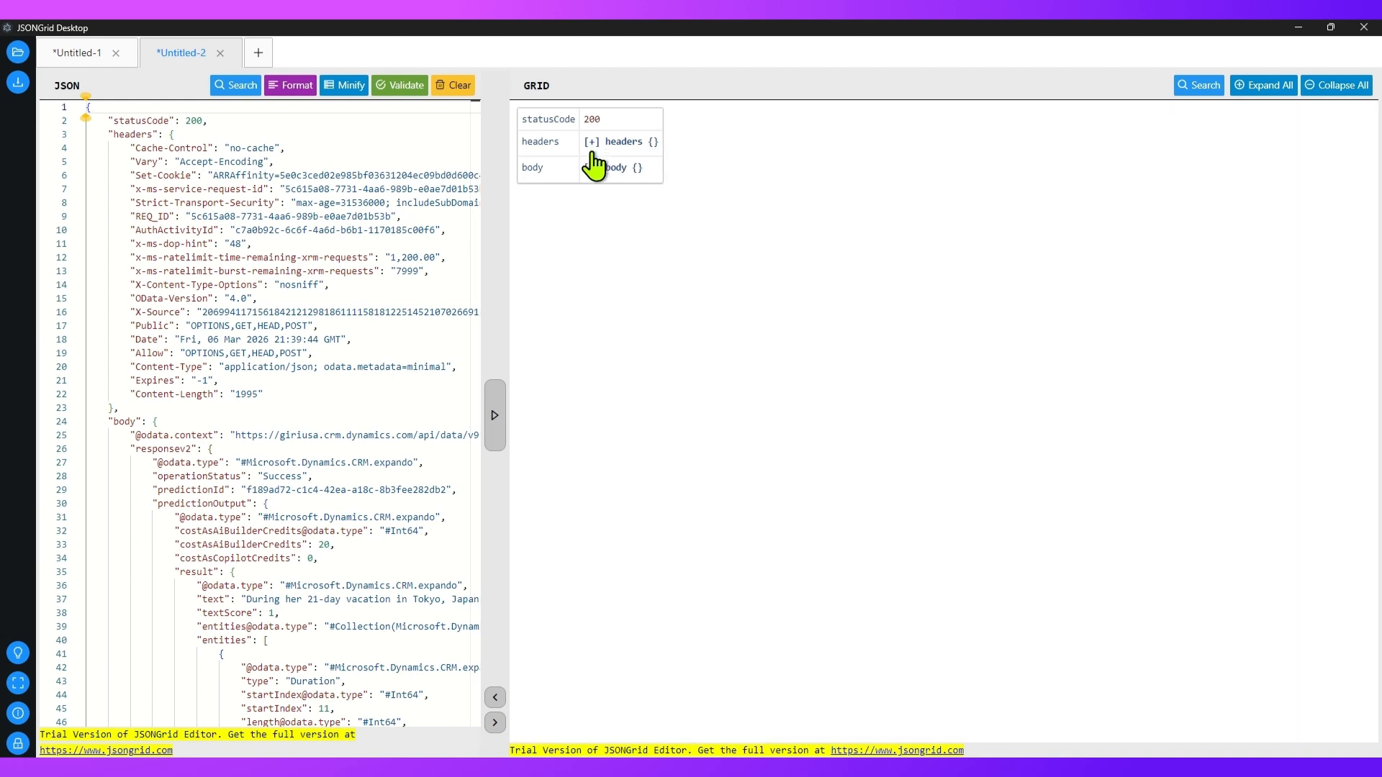
{"action": "left_click", "coordinate": [591, 167]}
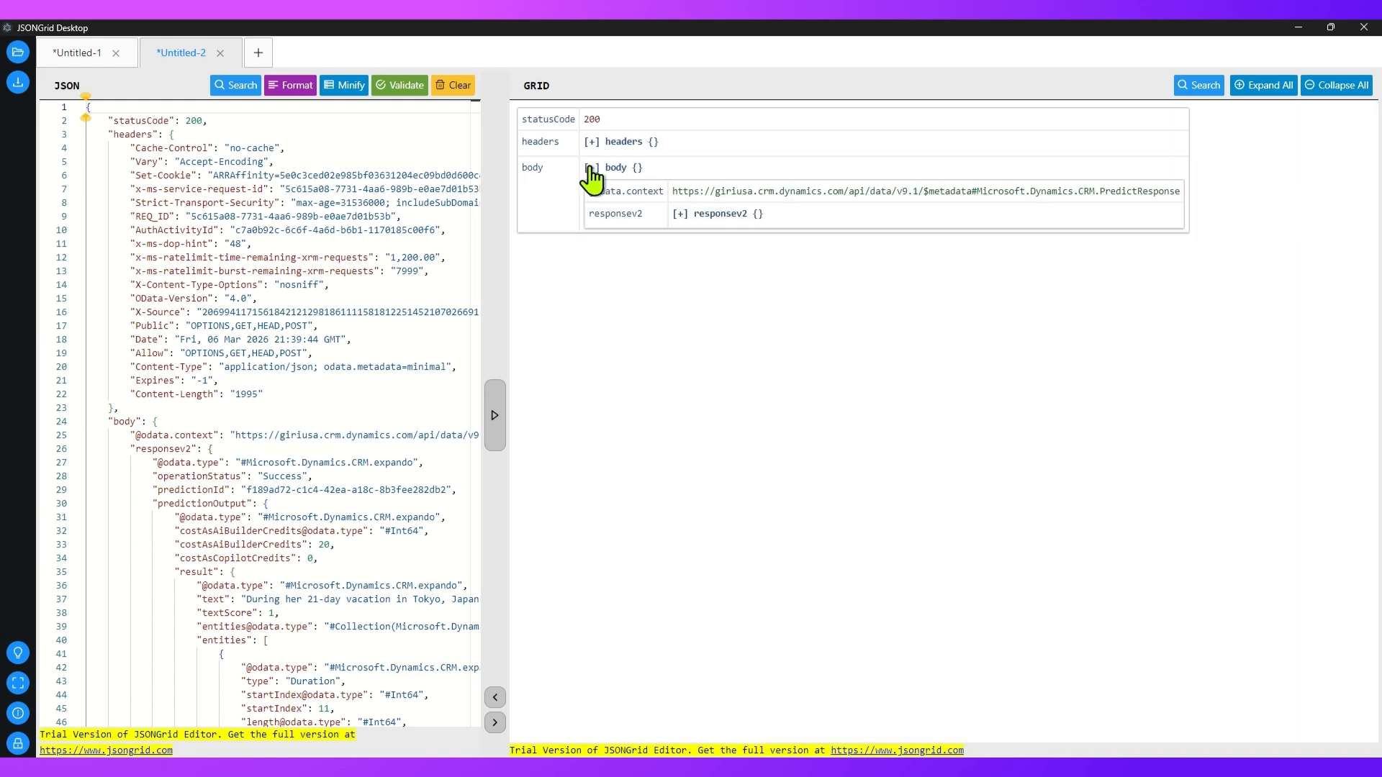
{"action": "left_click", "coordinate": [679, 214]}
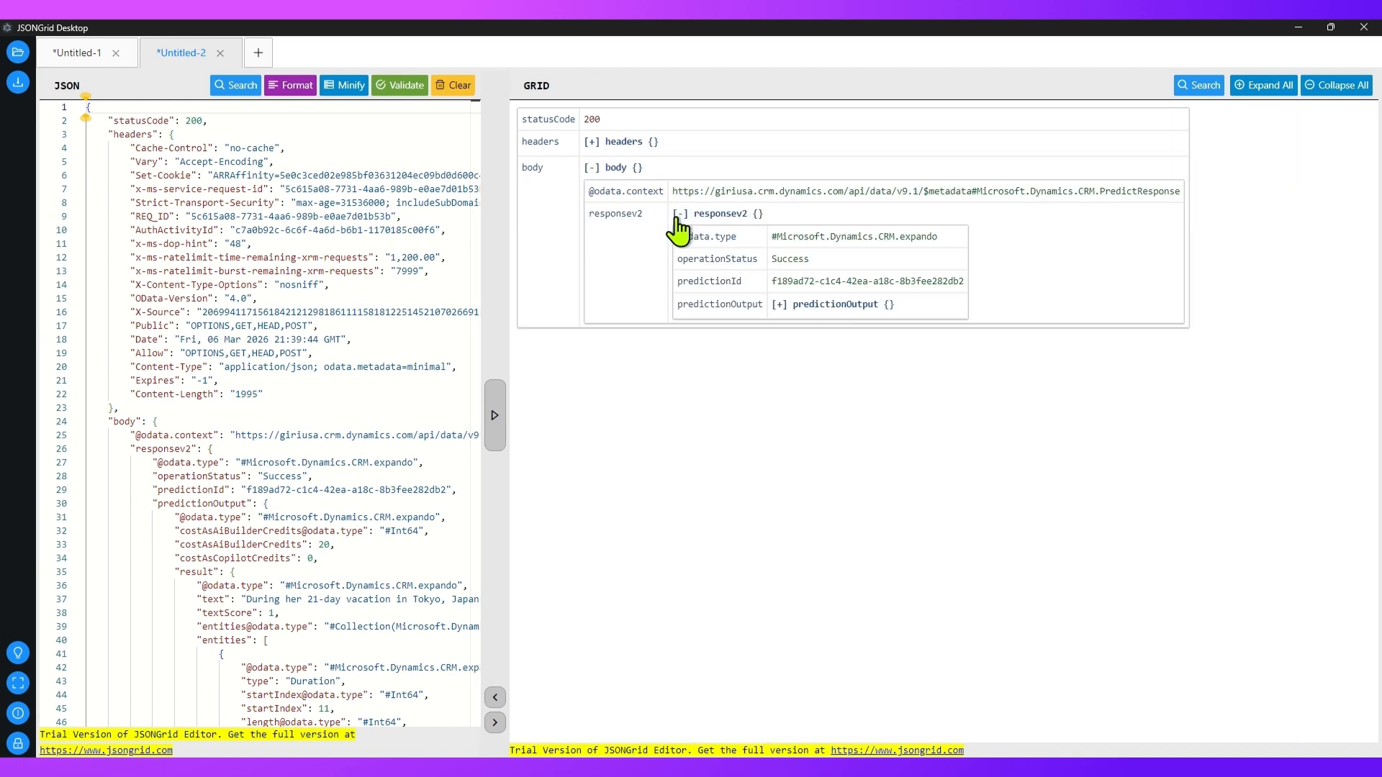
{"action": "left_click", "coordinate": [779, 305]}
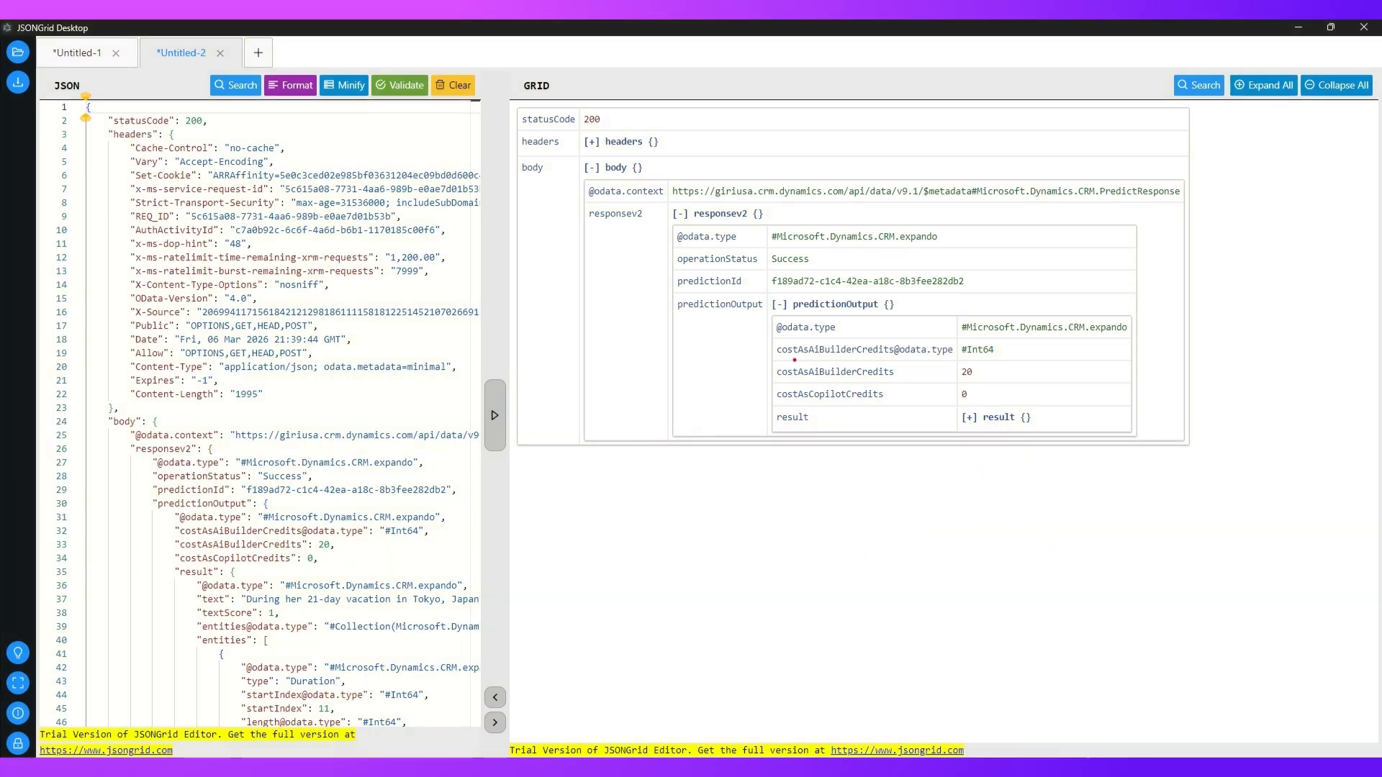
{"action": "mouse_move", "coordinate": [771, 357]}
{"action": "left_mouse_down"}
{"action": "mouse_move", "coordinate": [996, 387]}
{"action": "mouse_move", "coordinate": [1072, 381]}
{"action": "left_mouse_up"}
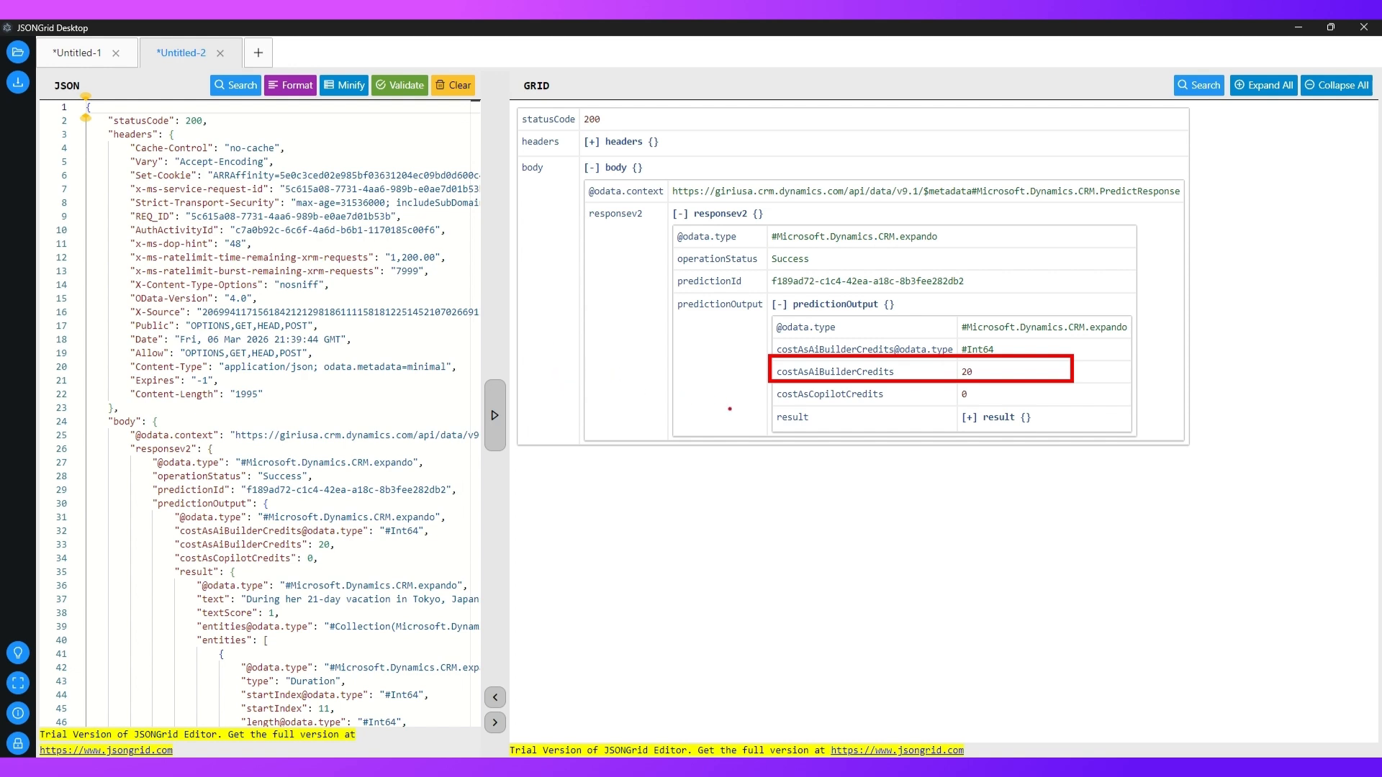
{"action": "key", "text": "Escape"}
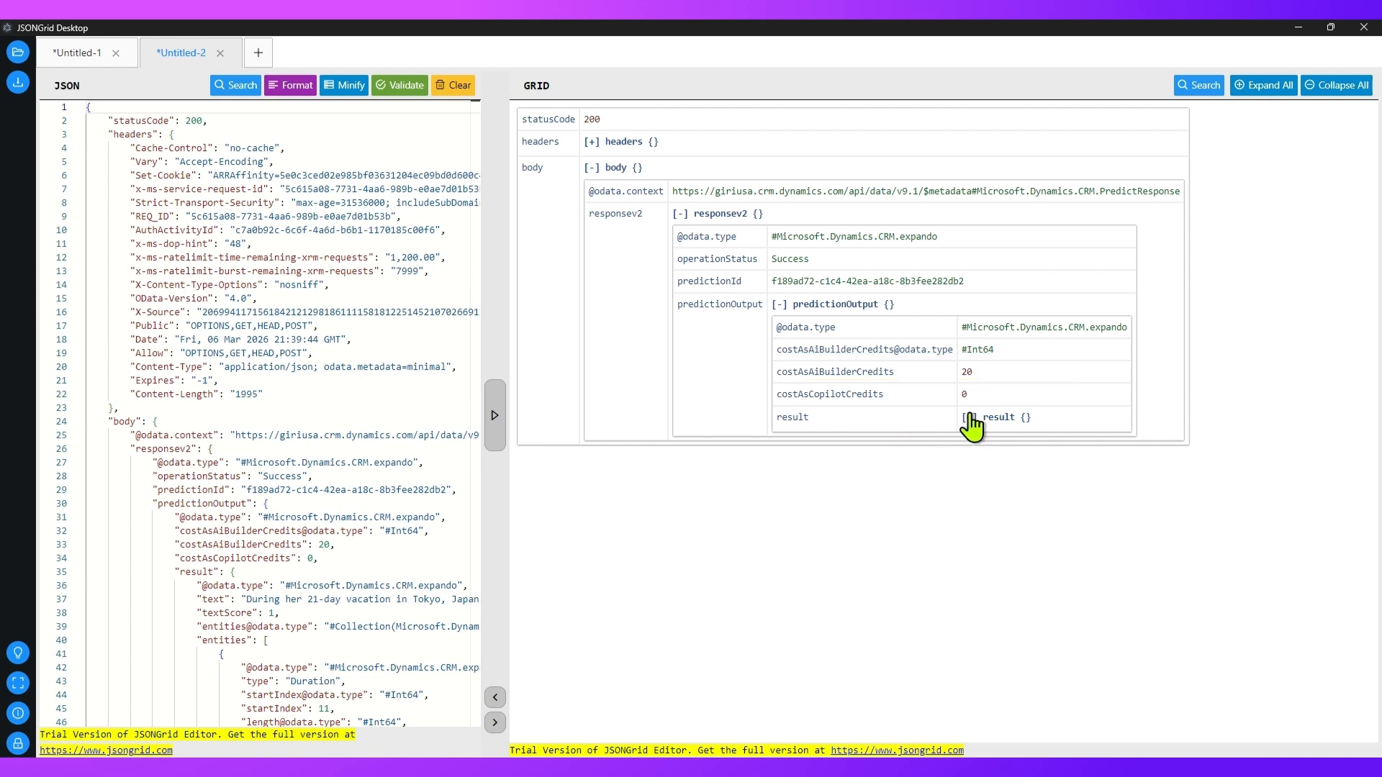
Step: Expand the result and entities nodes and compare the type and value columns with the source text
{"action": "left_click", "coordinate": [968, 417]}
{"action": "left_click_drag", "start_coordinate": [926, 736], "coordinate": [1045, 728]}
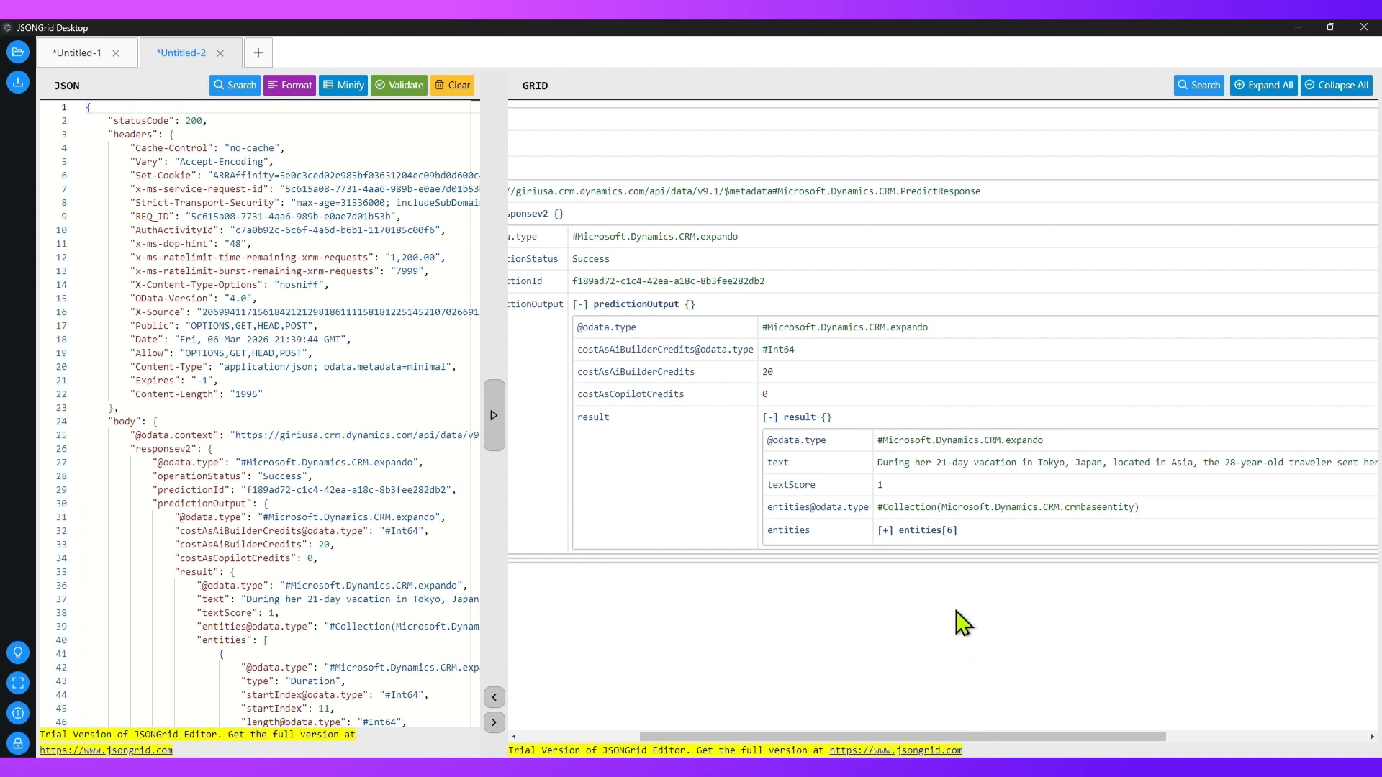
{"action": "left_click", "coordinate": [884, 531]}
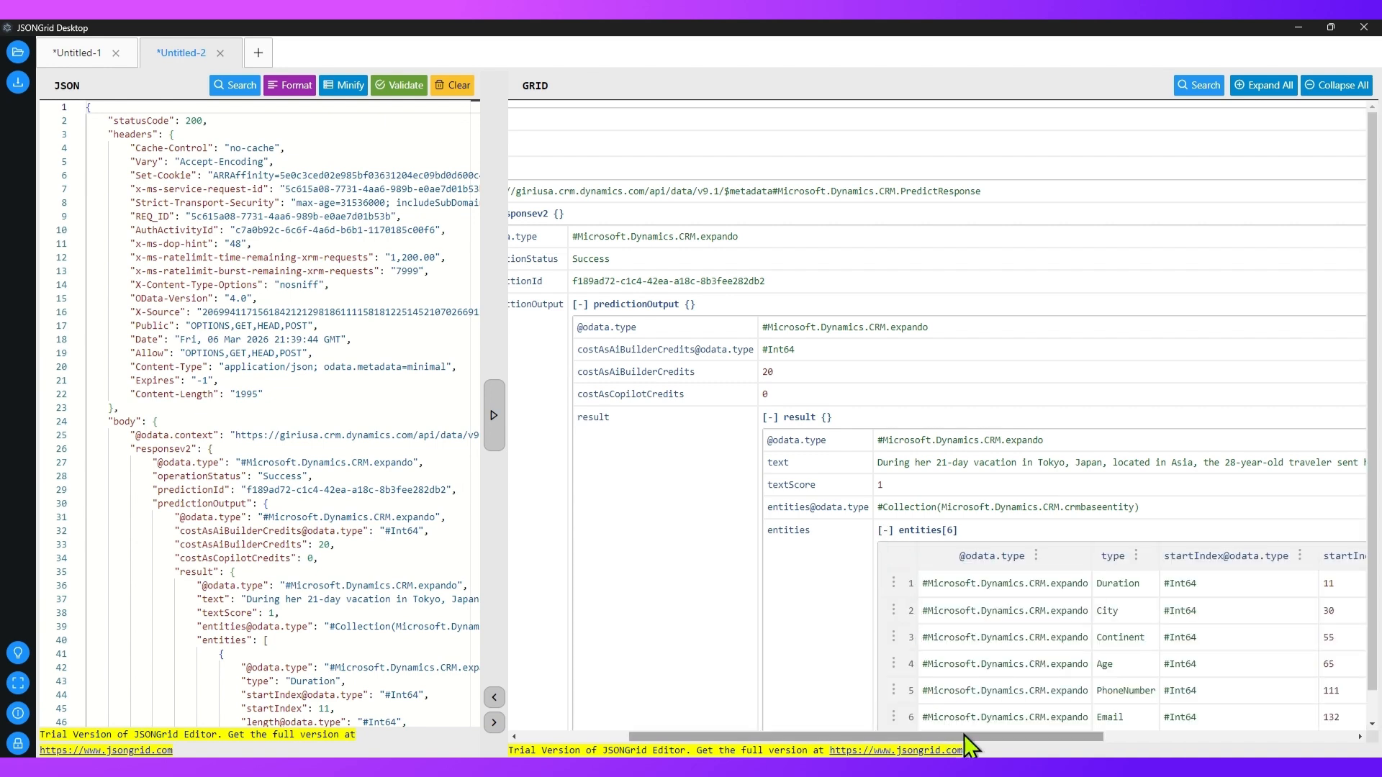
{"action": "left_click_drag", "start_coordinate": [978, 736], "coordinate": [1221, 747]}
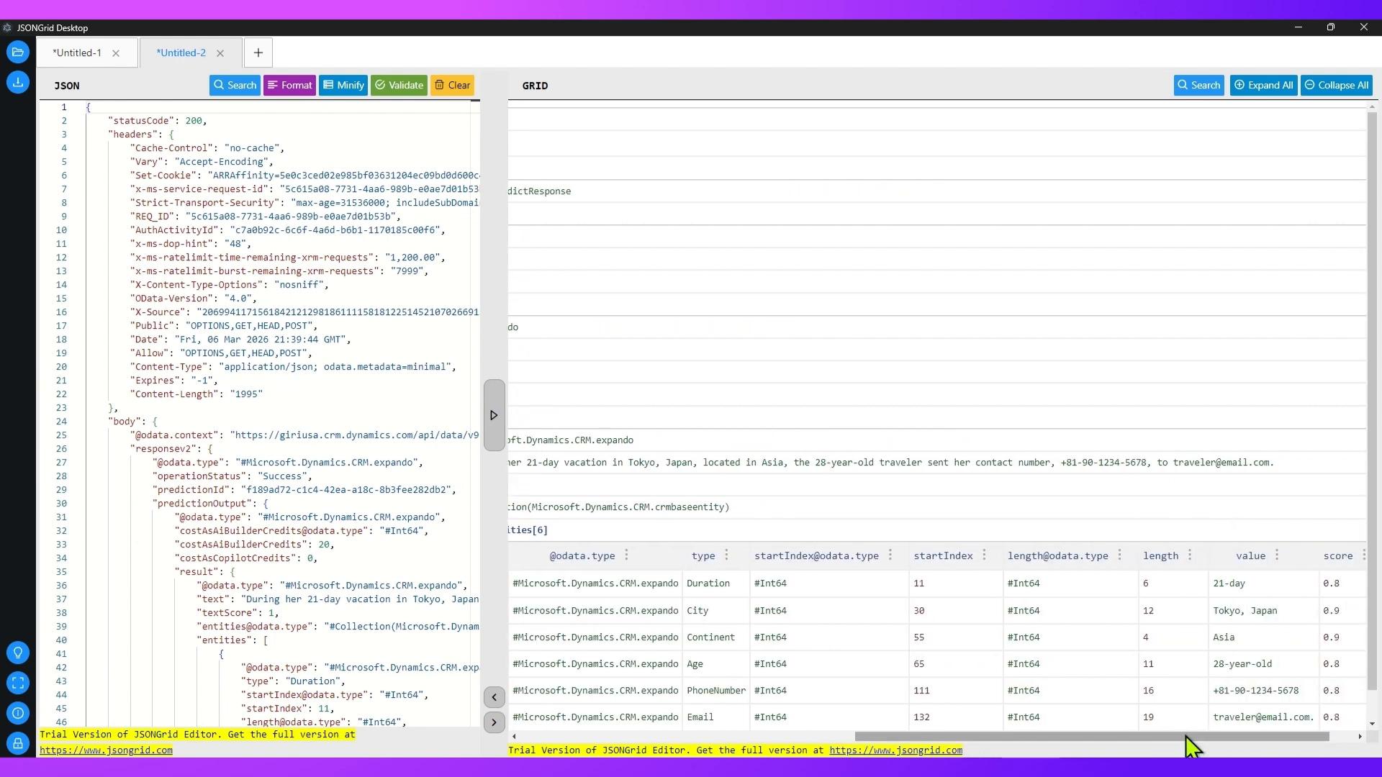
{"action": "scroll", "coordinate": [1171, 729], "scroll_direction": "down", "scroll_amount": 1}
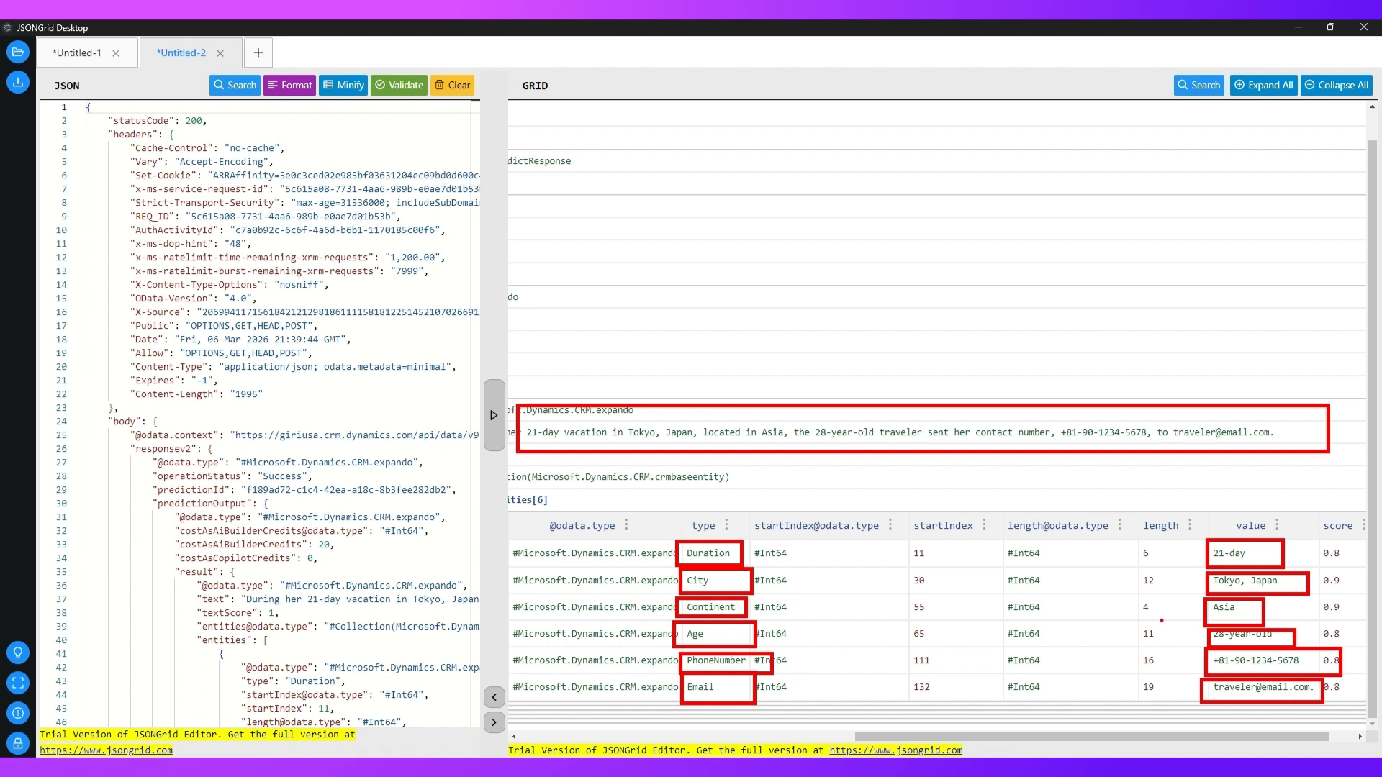
{"action": "mouse_move", "coordinate": [1165, 684]}
{"action": "left_mouse_down"}
{"action": "mouse_move", "coordinate": [1201, 673]}
{"action": "mouse_move", "coordinate": [1204, 652]}
{"action": "left_mouse_up"}
{"action": "mouse_move", "coordinate": [1199, 506]}
{"action": "left_mouse_down"}
{"action": "mouse_move", "coordinate": [1098, 568]}
{"action": "mouse_move", "coordinate": [1367, 666]}
{"action": "mouse_move", "coordinate": [1081, 516]}
{"action": "left_mouse_up"}
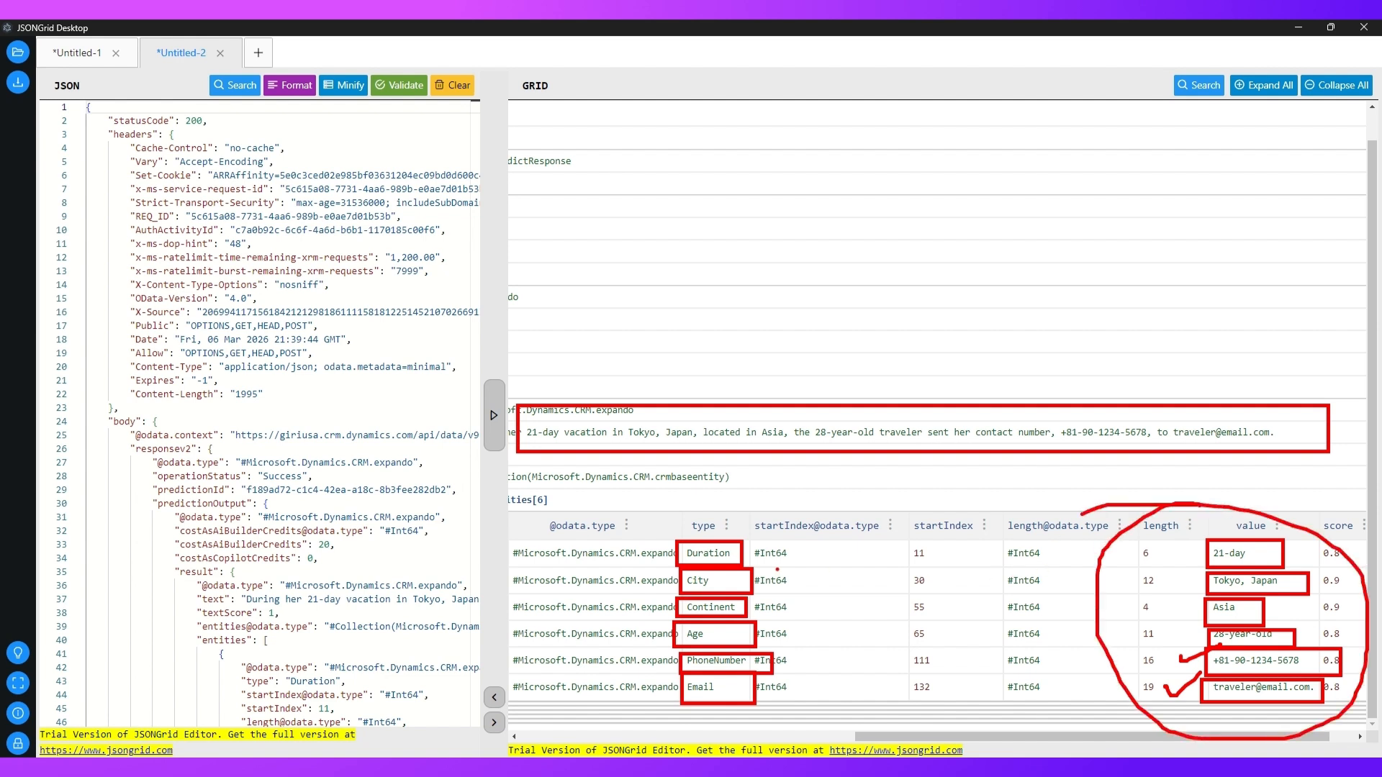
{"action": "mouse_move", "coordinate": [720, 504]}
{"action": "left_mouse_down"}
{"action": "mouse_move", "coordinate": [826, 590]}
{"action": "mouse_move", "coordinate": [628, 508]}
{"action": "left_mouse_up"}
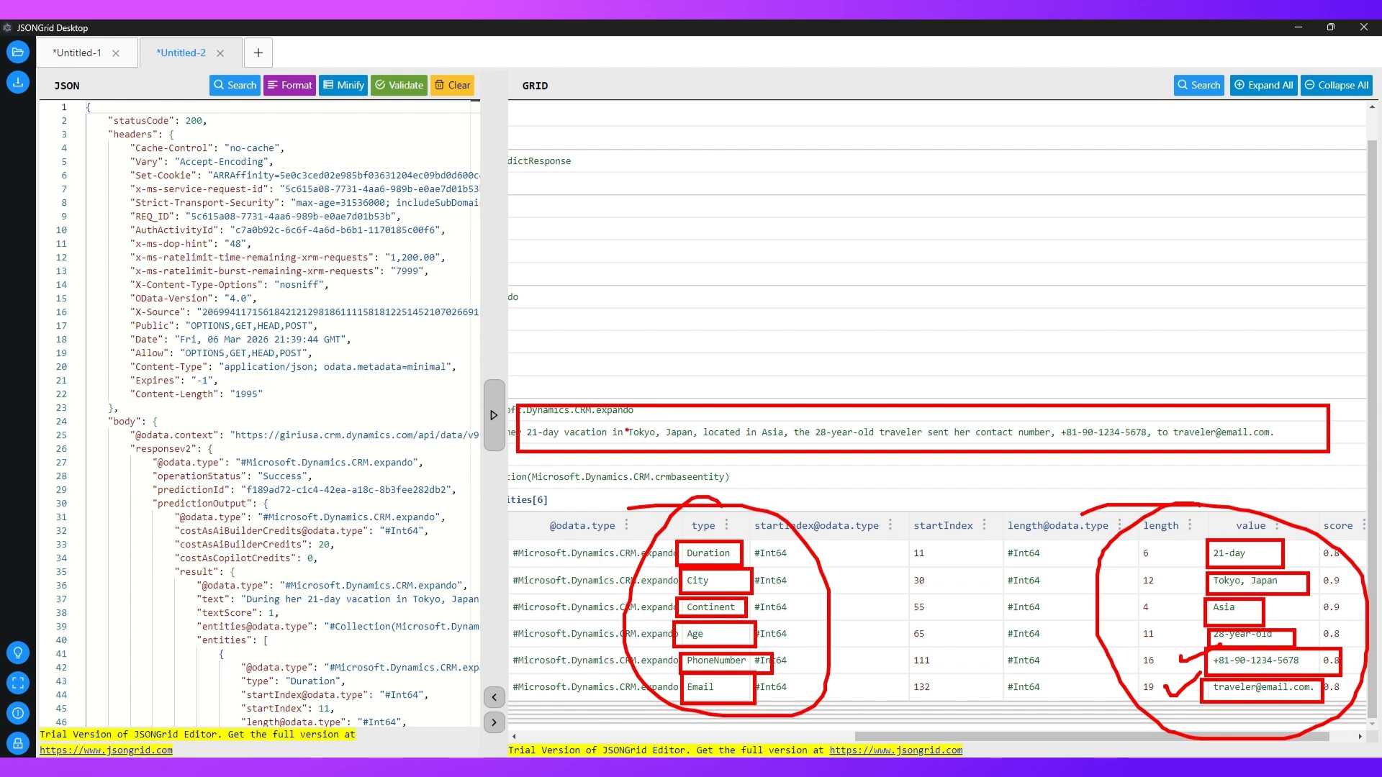
{"action": "key", "text": "Escape"}
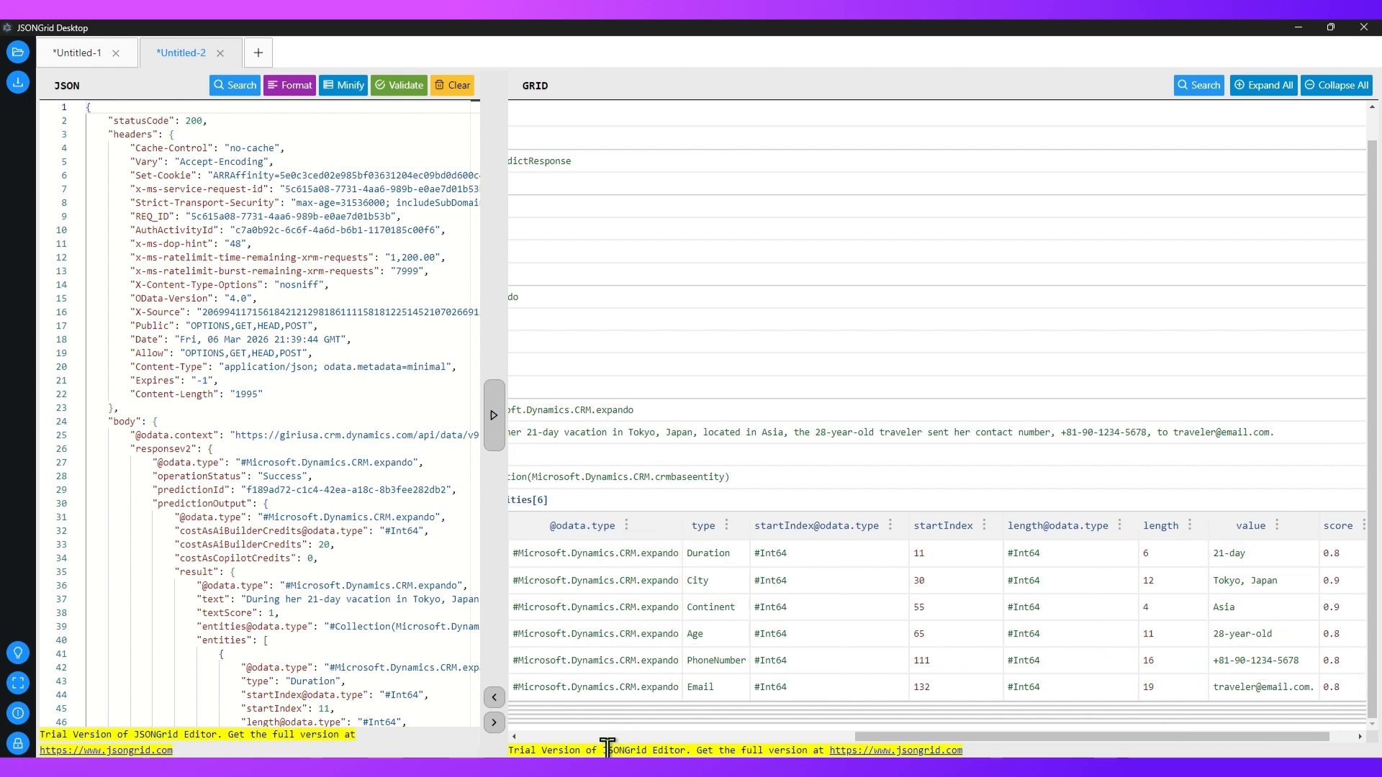
Step: Switch back to the flow in Power Automate, close the raw outputs and add a Compose action below Extract standard entities
{"action": "mouse_move", "coordinate": [591, 756]}
{"action": "left_click", "coordinate": [586, 732]}
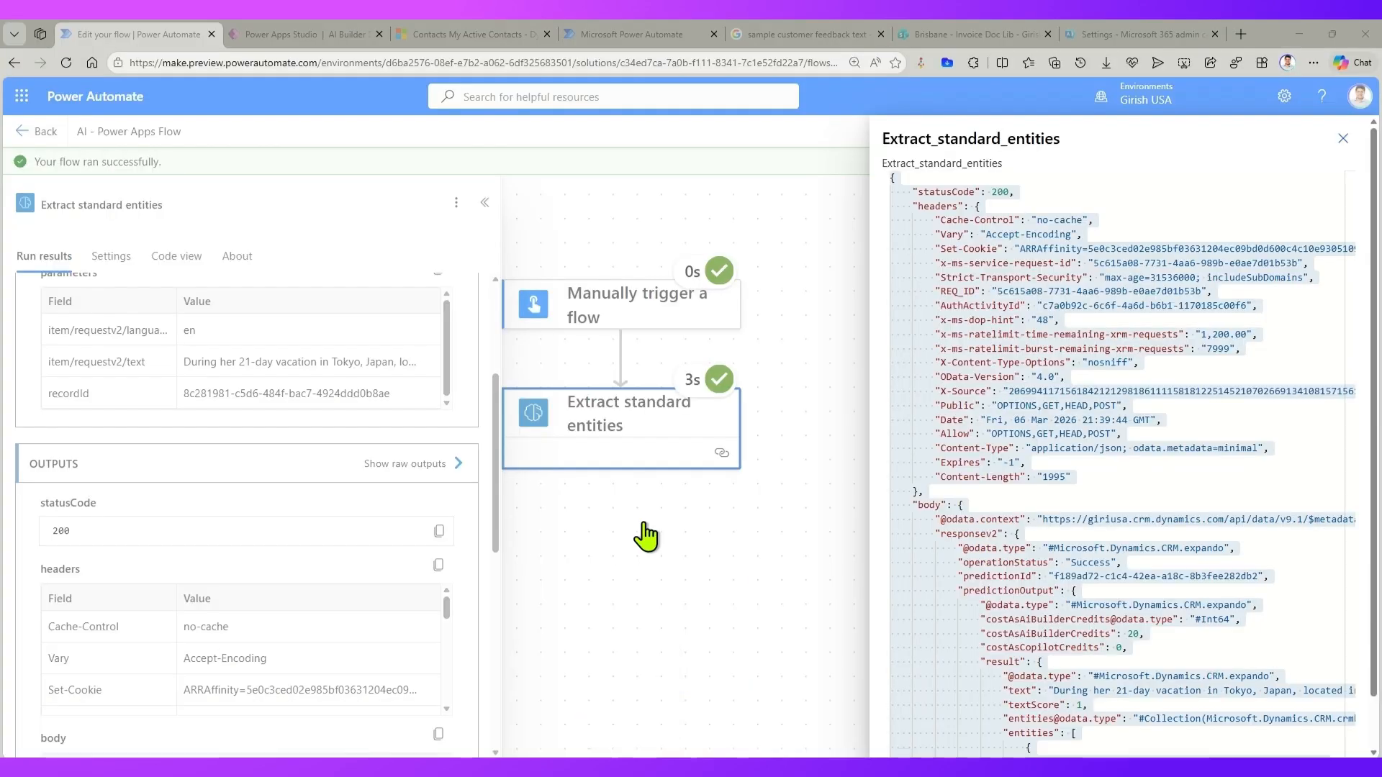
{"action": "left_click", "coordinate": [1345, 138]}
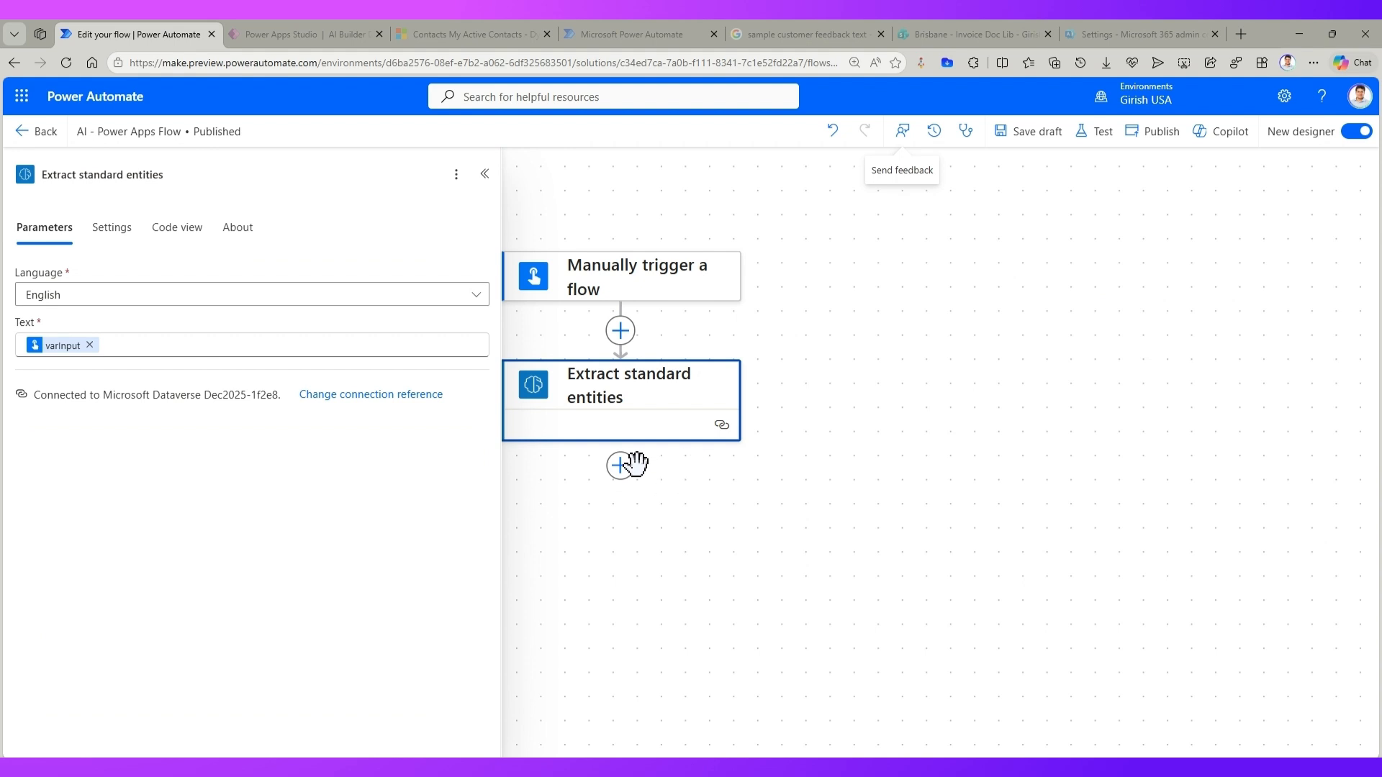
{"action": "left_click", "coordinate": [620, 466]}
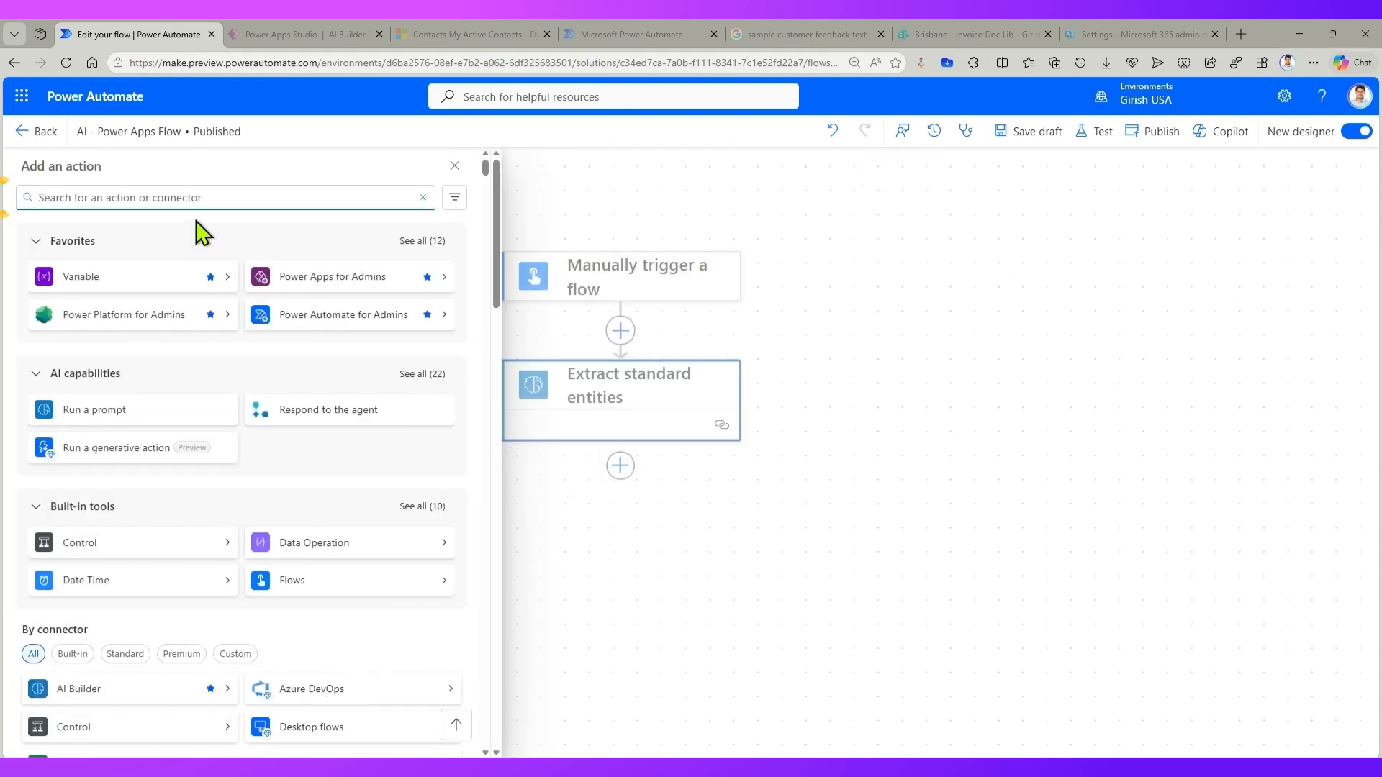
{"action": "type", "text": "compose"}
{"action": "left_click", "coordinate": [197, 308]}
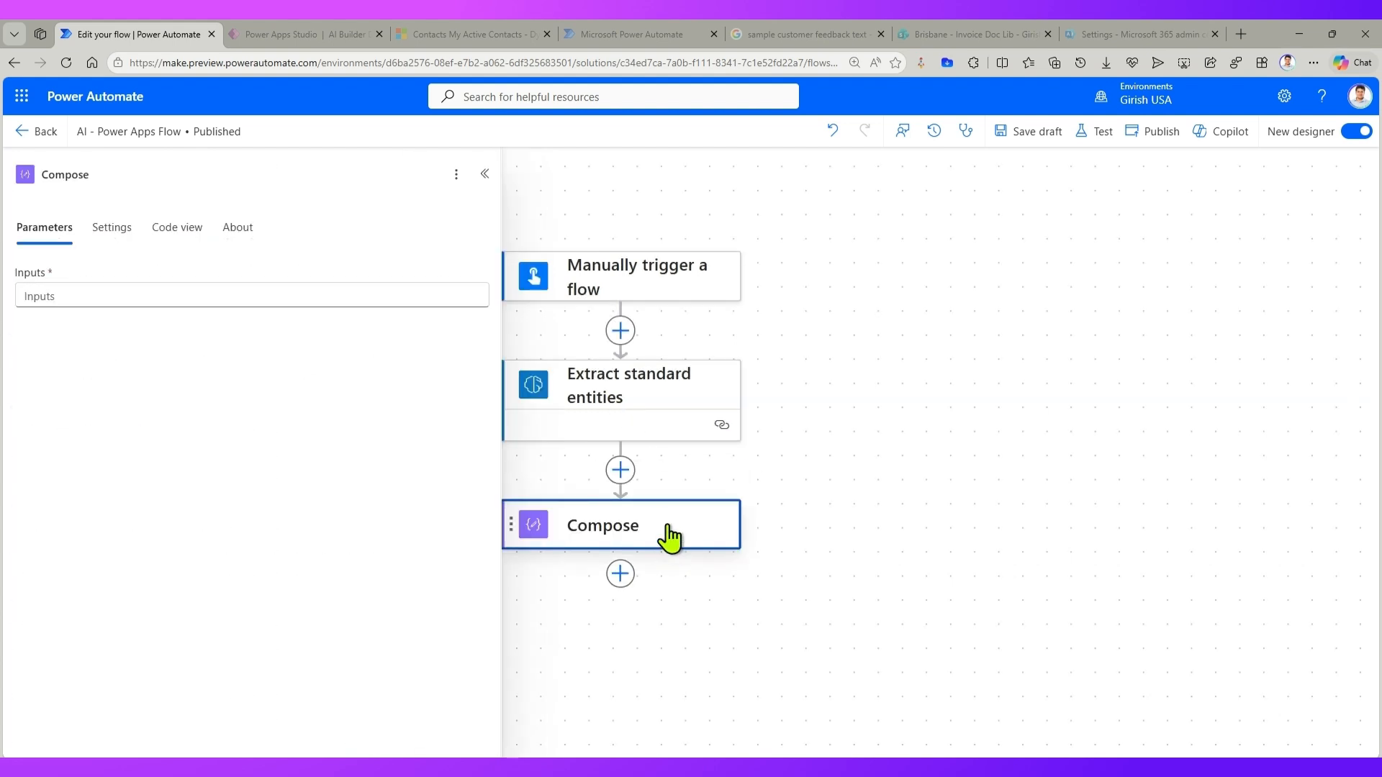
Step: Open the dynamic content for the Compose action's Inputs and show all outputs of Extract standard entities
{"action": "left_click", "coordinate": [435, 296]}
{"action": "left_click", "coordinate": [490, 284]}
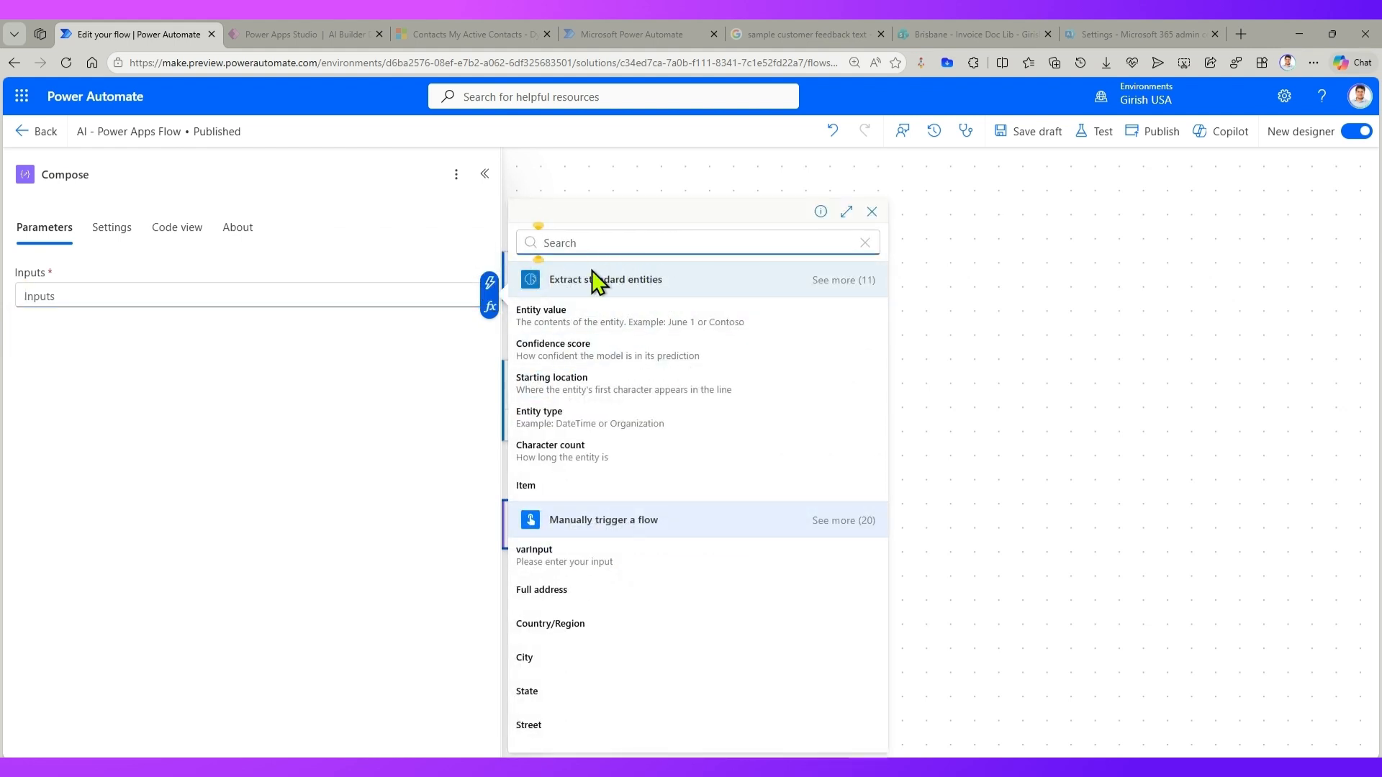
{"action": "left_click", "coordinate": [863, 288]}
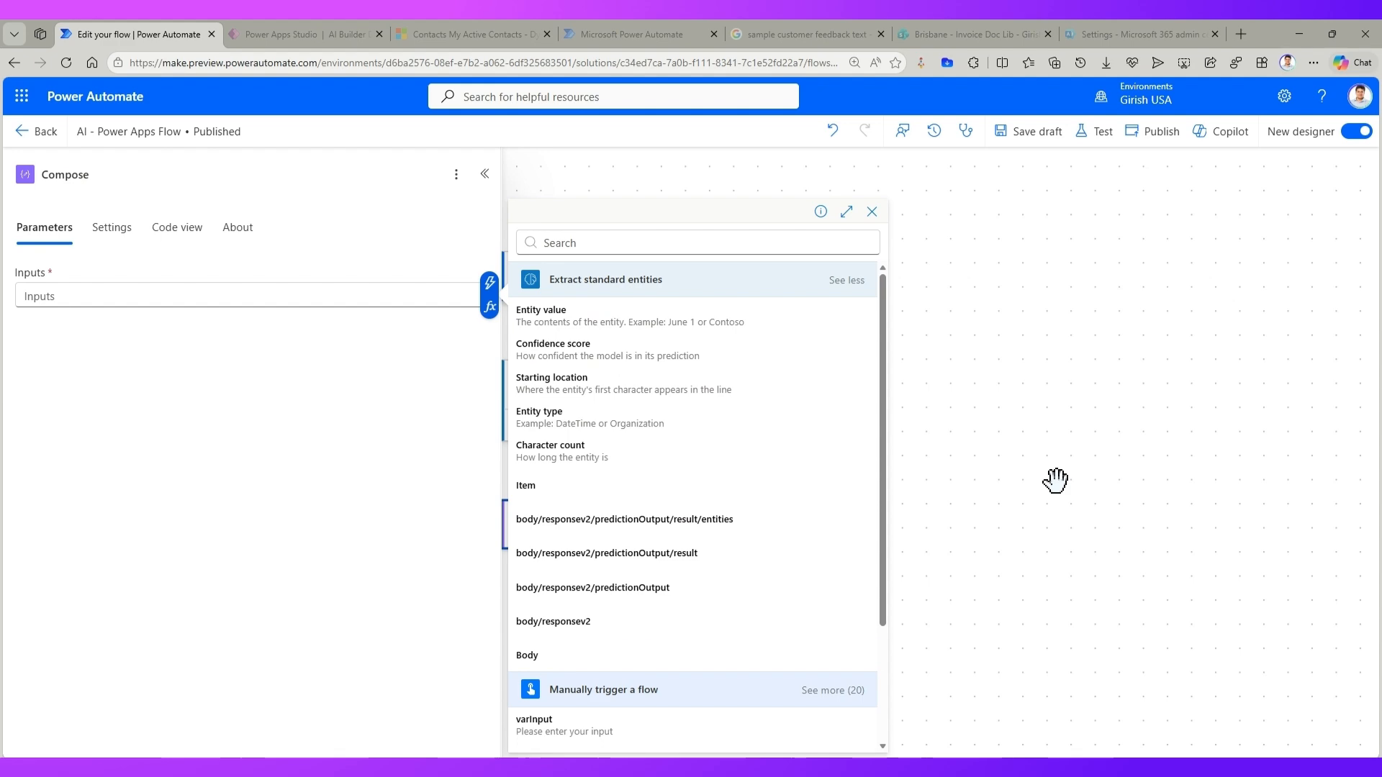
Step: Switch to JSONGrid Desktop, examine the score column of the extracted entities, and return to the flow in Power Automate
{"action": "mouse_move", "coordinate": [628, 771]}
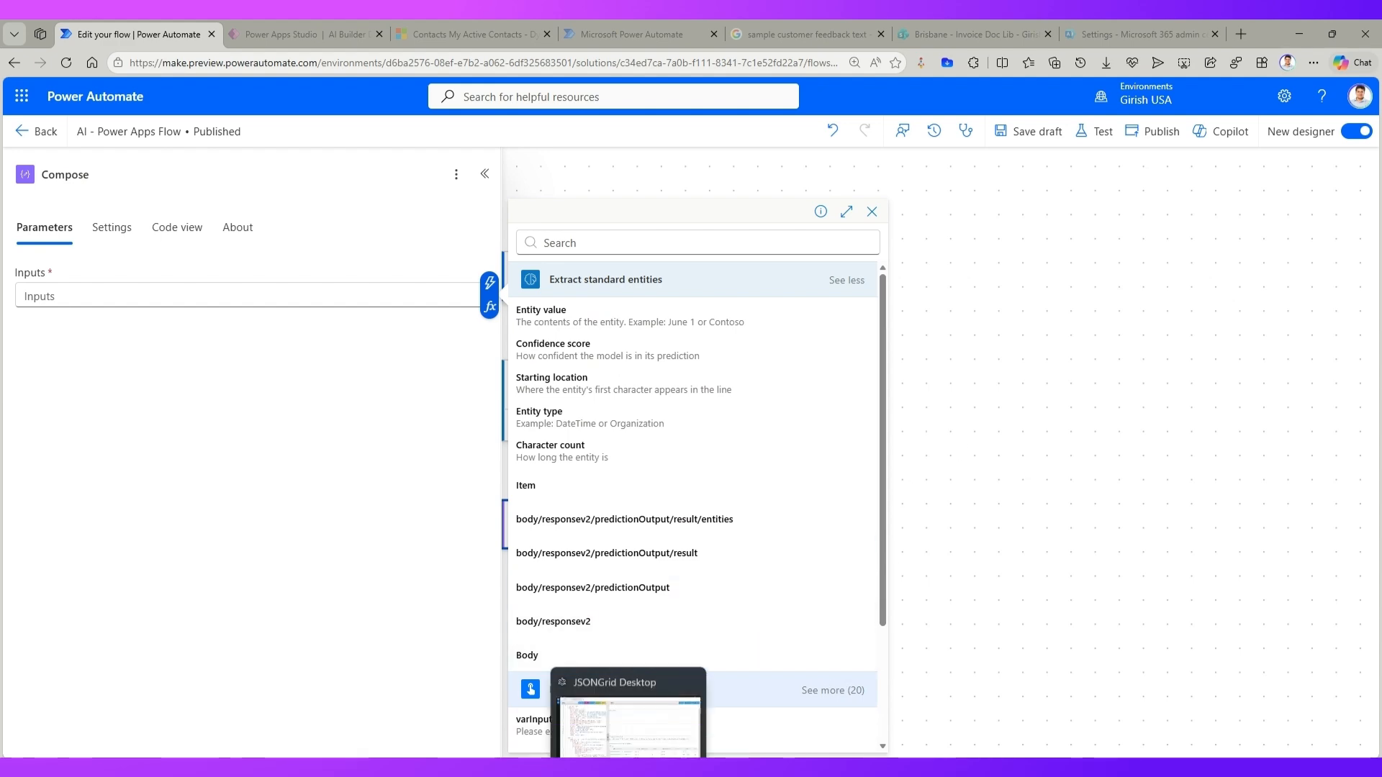
{"action": "left_click", "coordinate": [637, 734]}
{"action": "scroll", "coordinate": [914, 734], "scroll_direction": "right", "scroll_amount": 3}
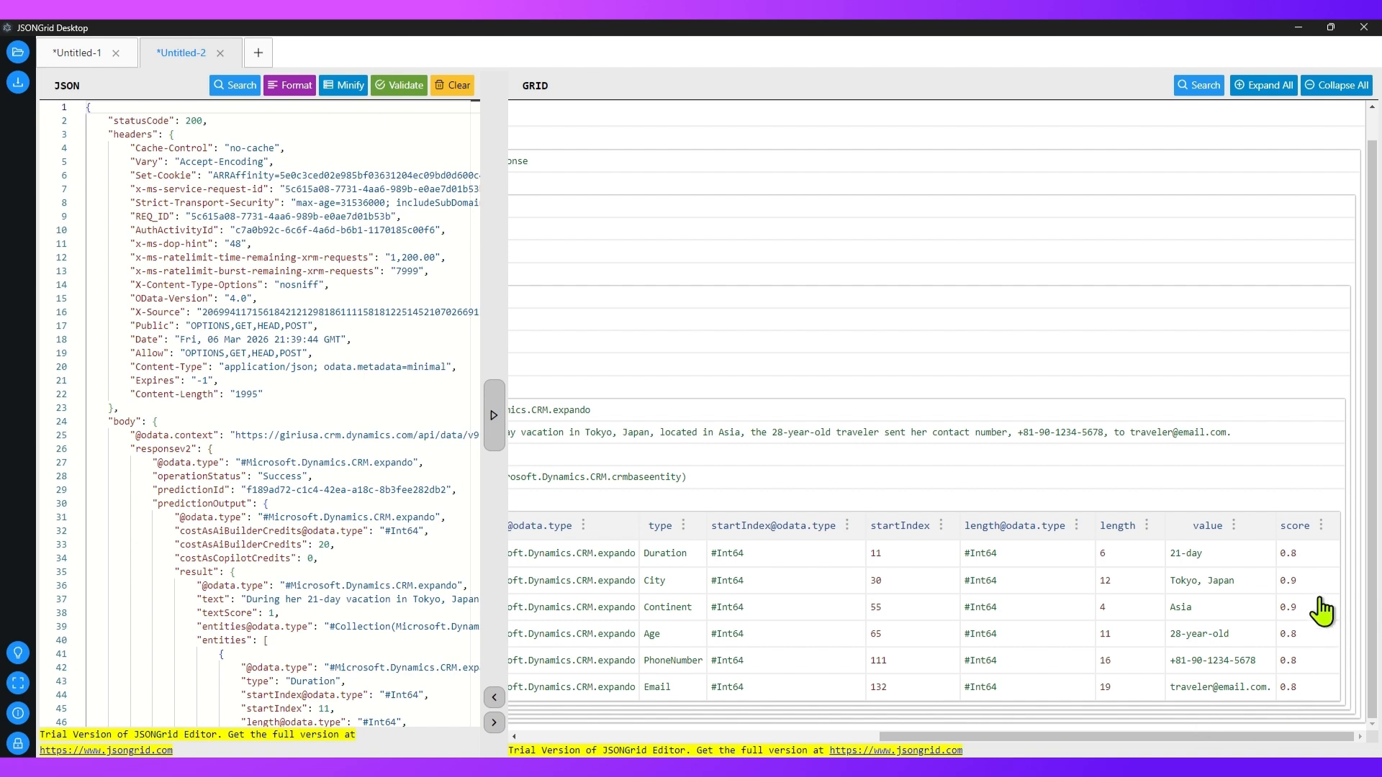
{"action": "left_click_drag", "start_coordinate": [1274, 543], "coordinate": [1325, 700]}
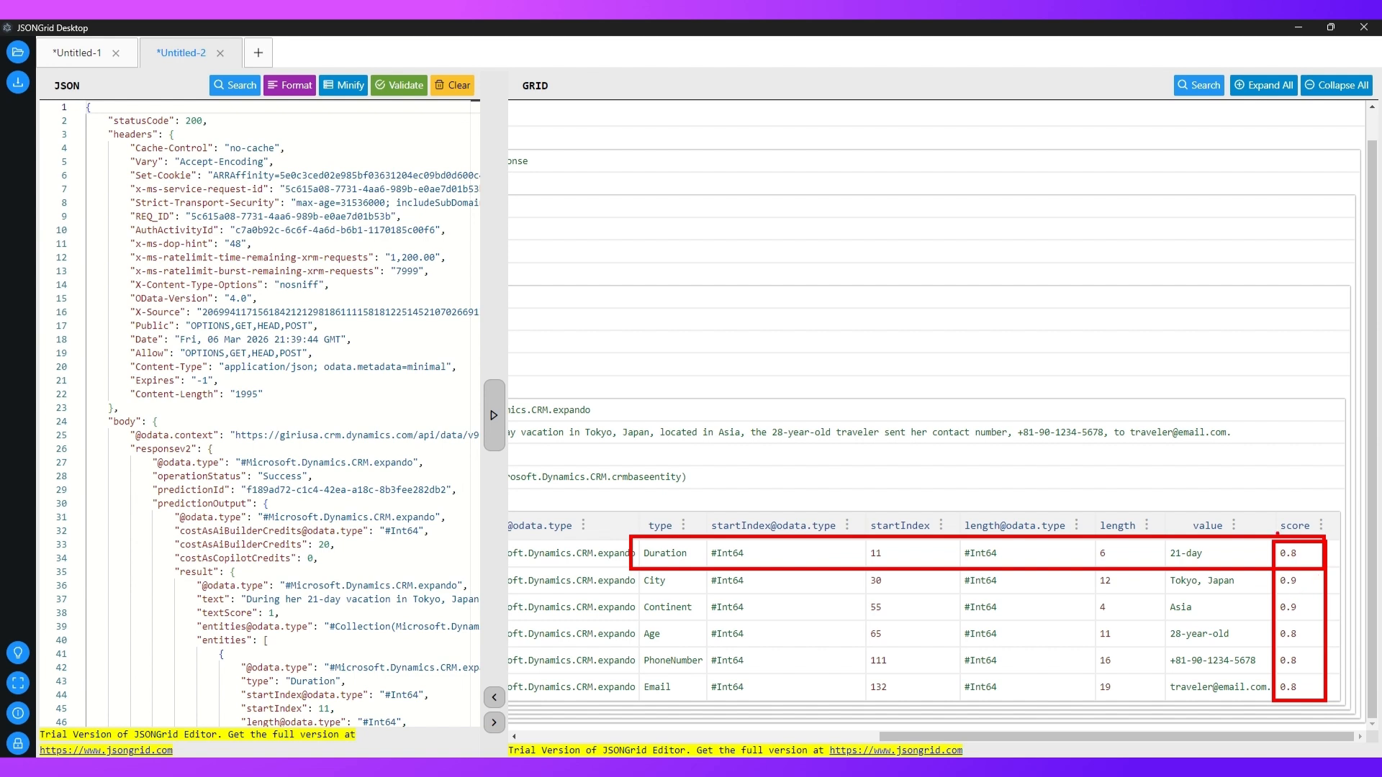
{"action": "mouse_move", "coordinate": [1277, 534]}
{"action": "left_mouse_down"}
{"action": "mouse_move", "coordinate": [1261, 579]}
{"action": "mouse_move", "coordinate": [1283, 712]}
{"action": "mouse_move", "coordinate": [1339, 576]}
{"action": "mouse_move", "coordinate": [1288, 531]}
{"action": "left_mouse_up"}
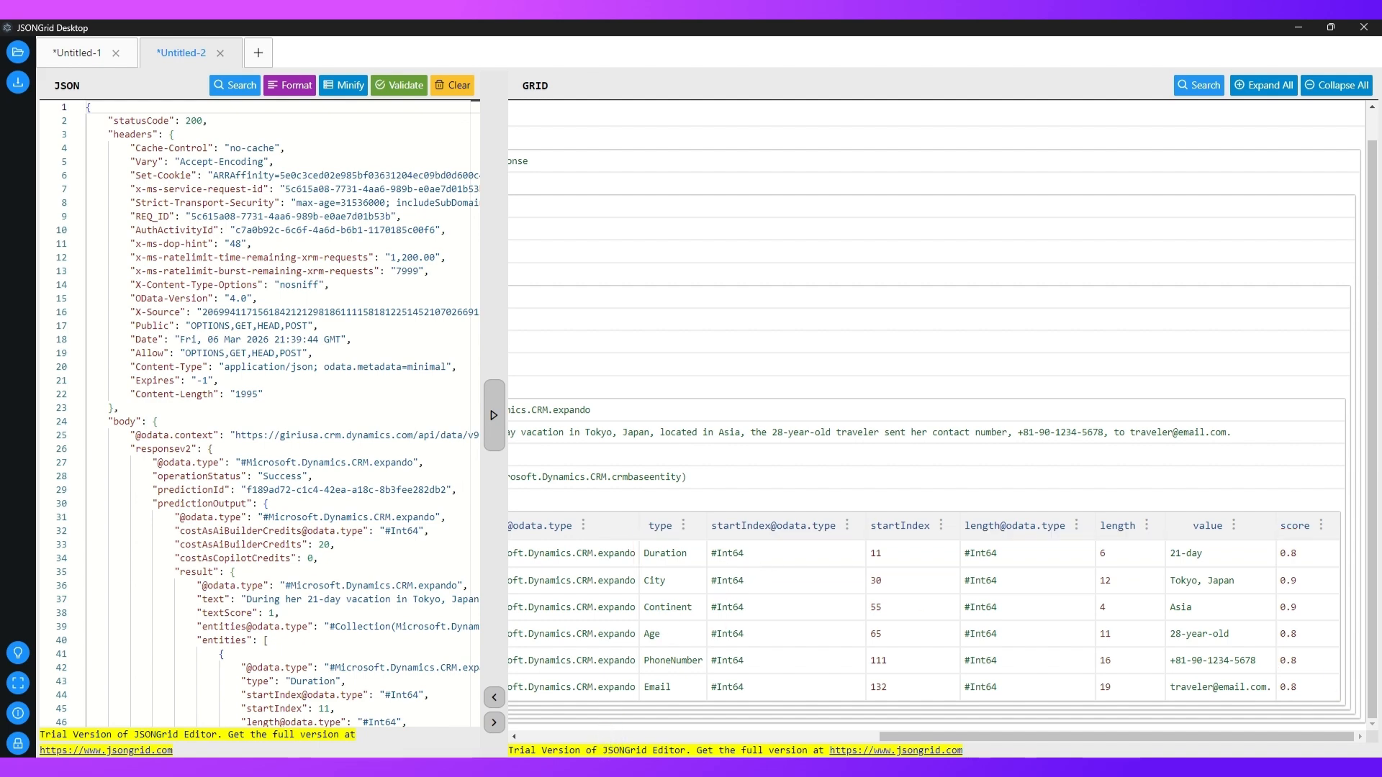
{"action": "left_click", "coordinate": [606, 741]}
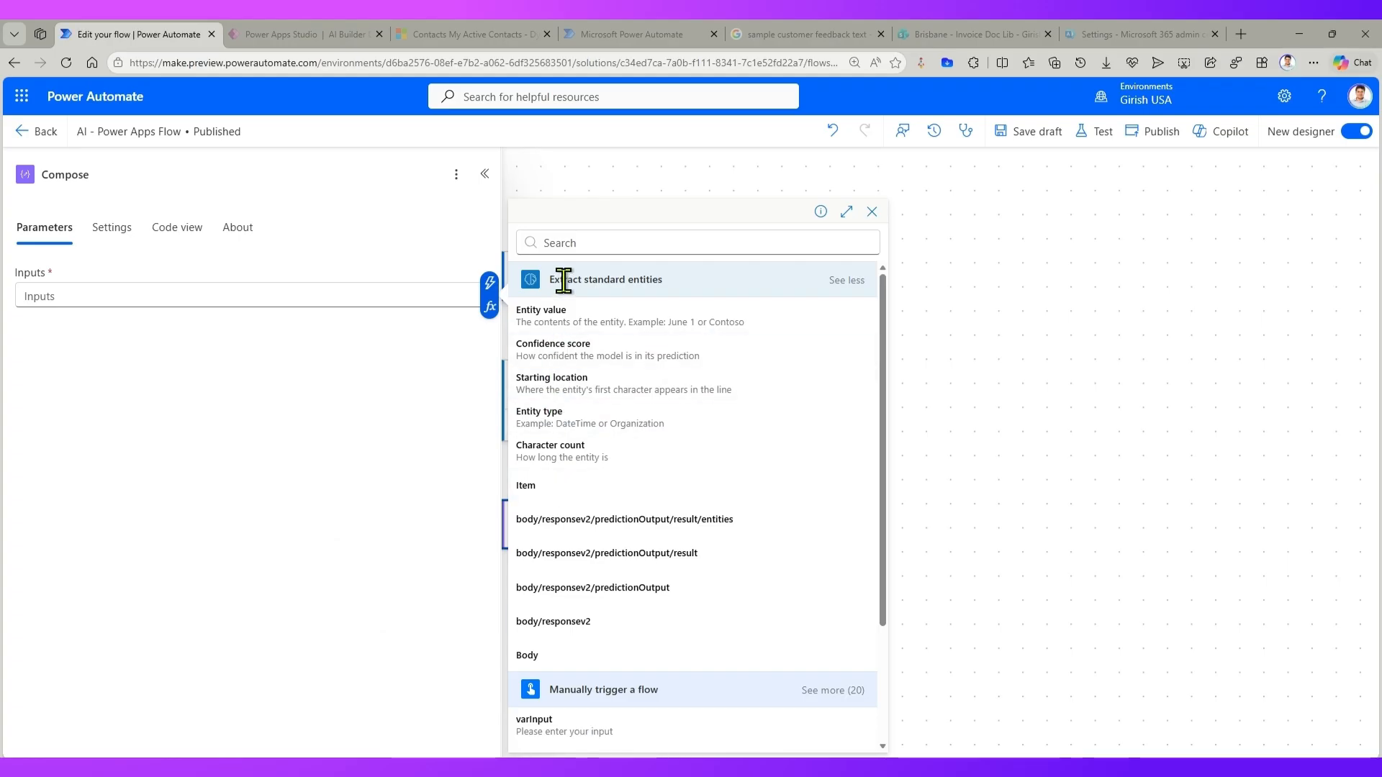